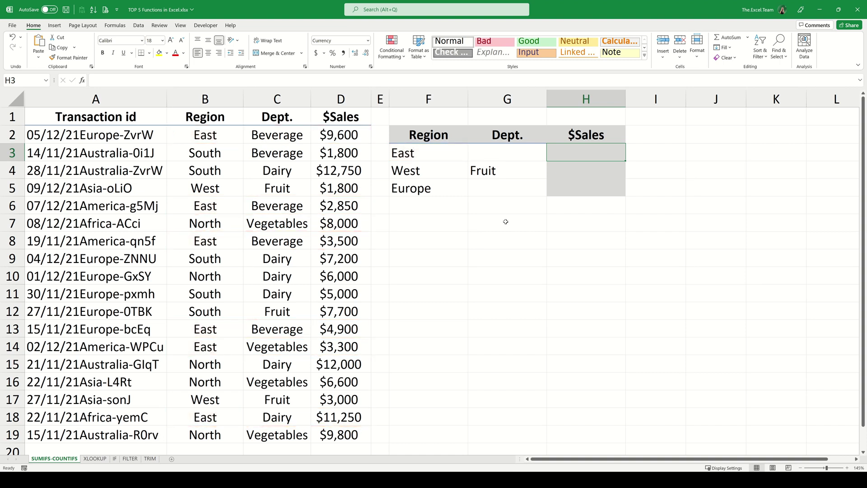
Step: Enter =SUMIFS(D:D,B:B,F3) in H3 to total East region sales, giving $35,400
type("=SUMIFS(")
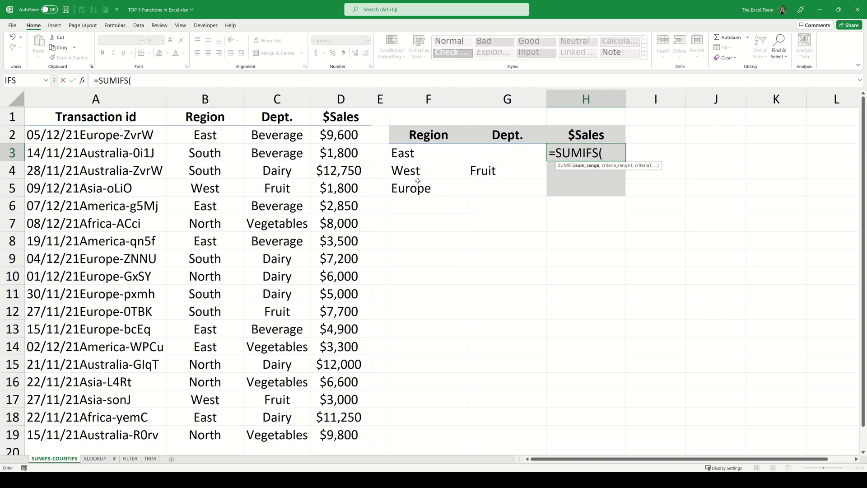
left_click(361, 99)
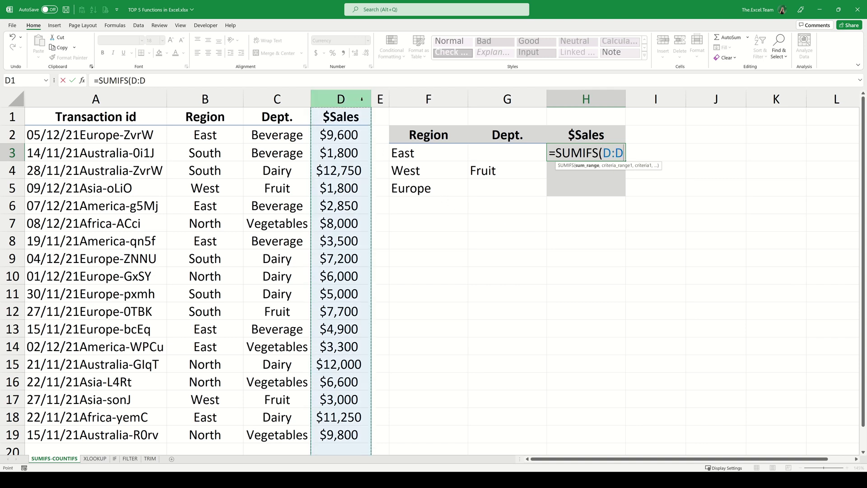
type(",")
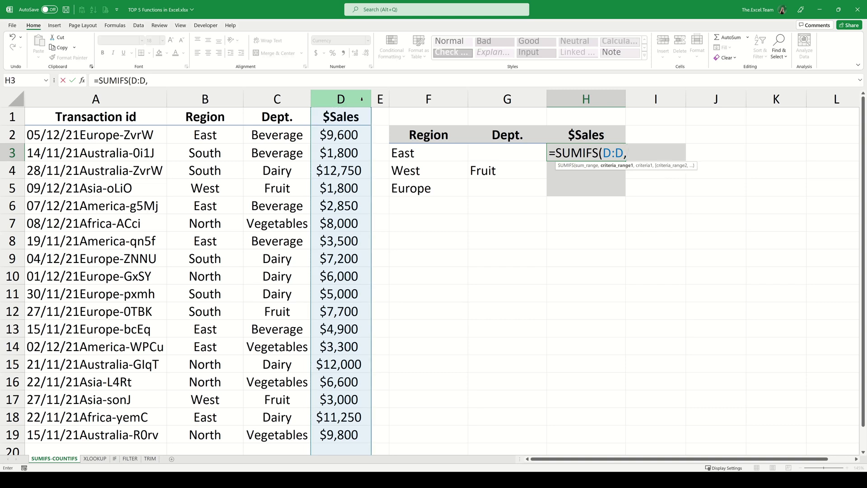
left_click(231, 98)
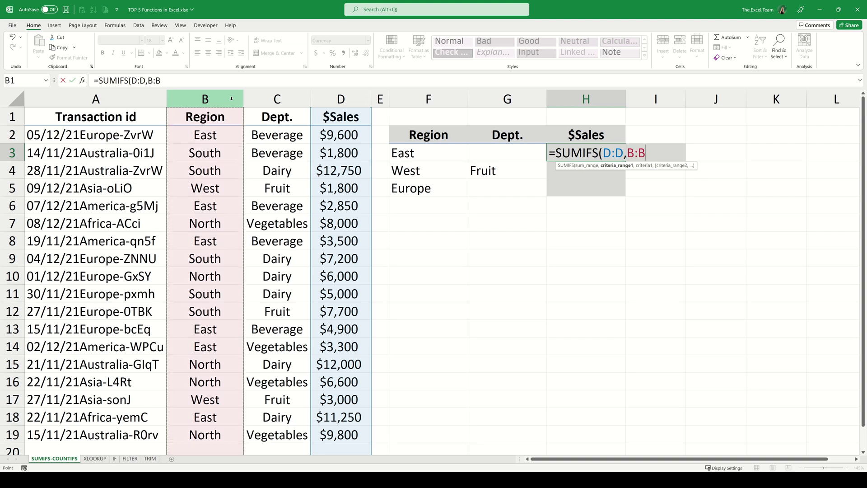
type(",")
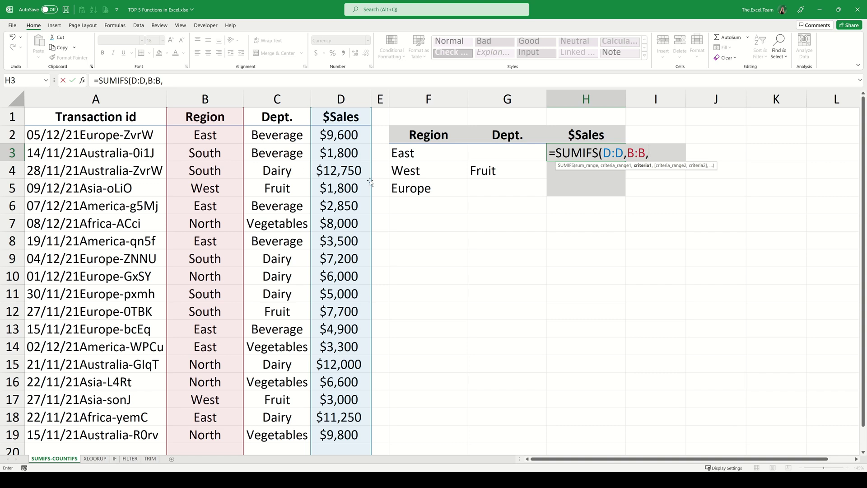
left_click(447, 154)
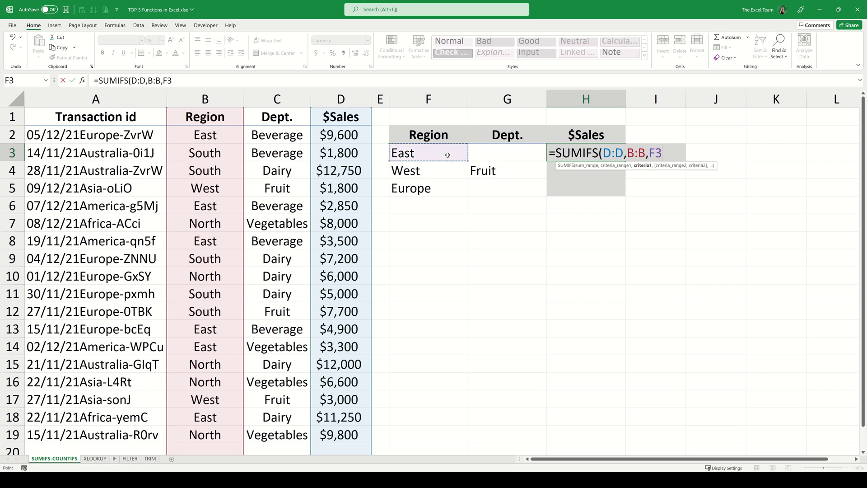
type(")")
key("Return")
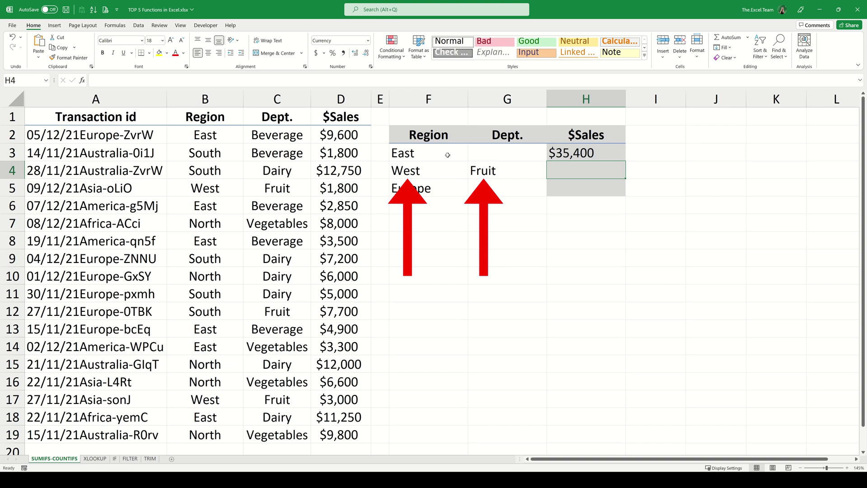
Step: Enter =SUMIFS(D:D,B:B,F4,C:C,G4) in H4 to total West region Fruit sales
type("=SUMIFS(")
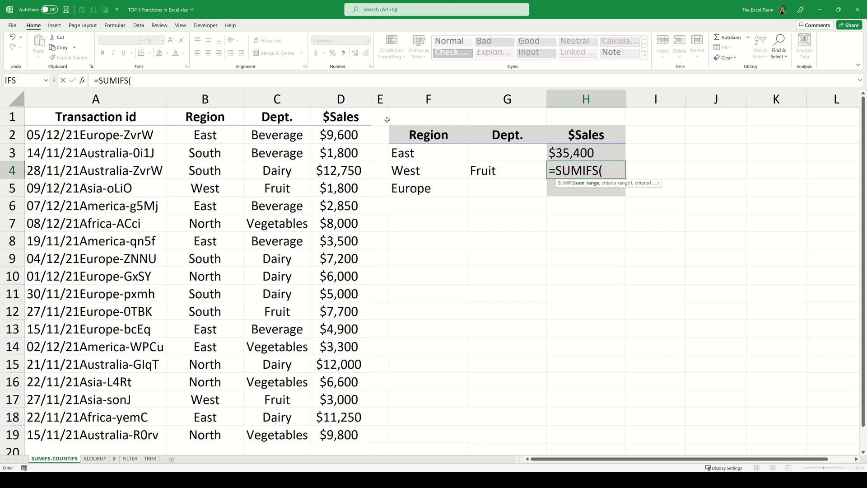
left_click(365, 99)
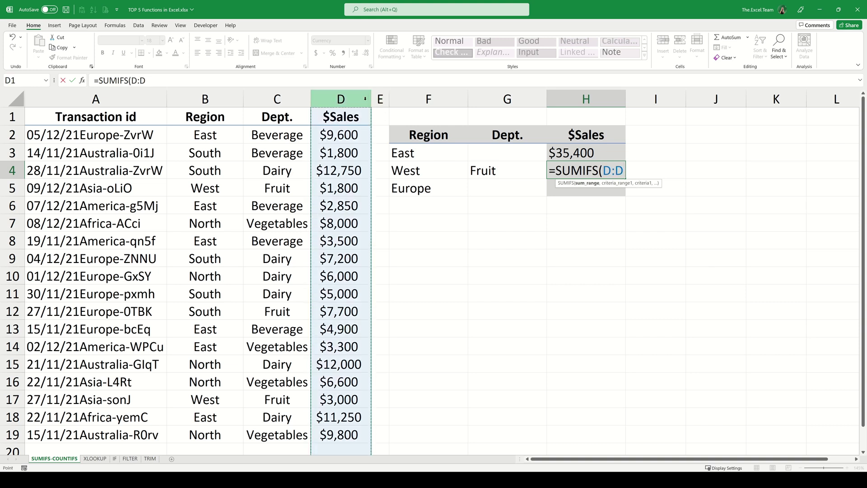
type(",")
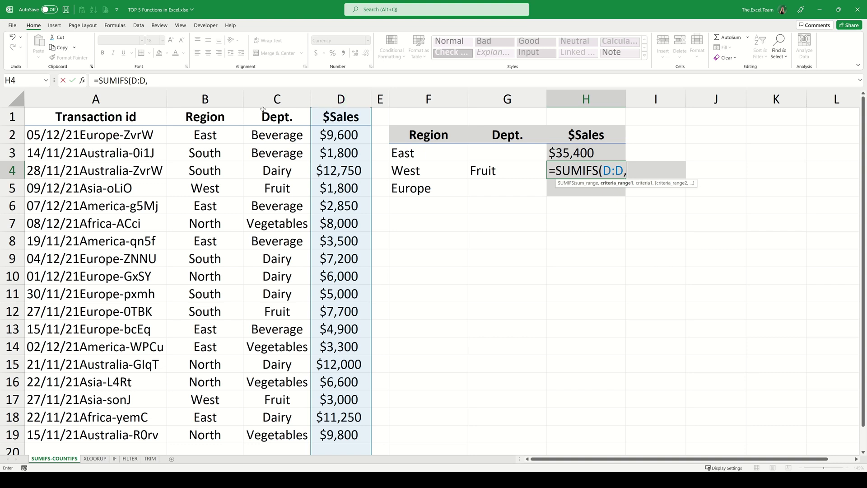
left_click(233, 93)
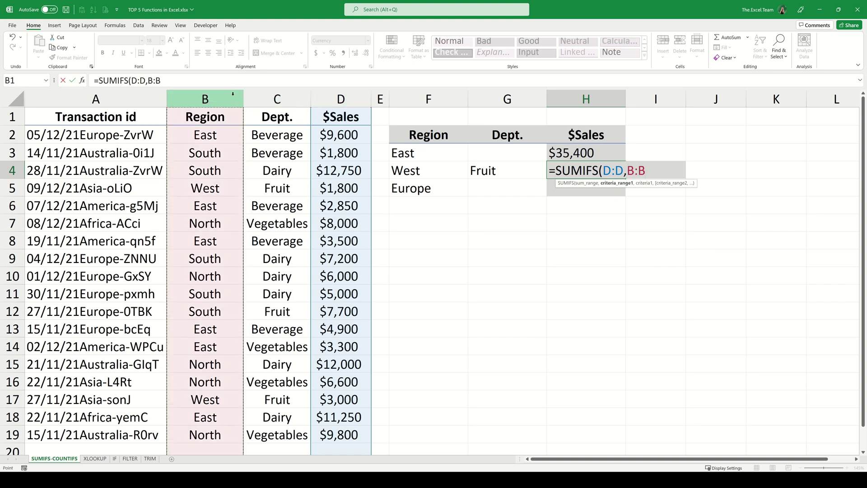
type(",")
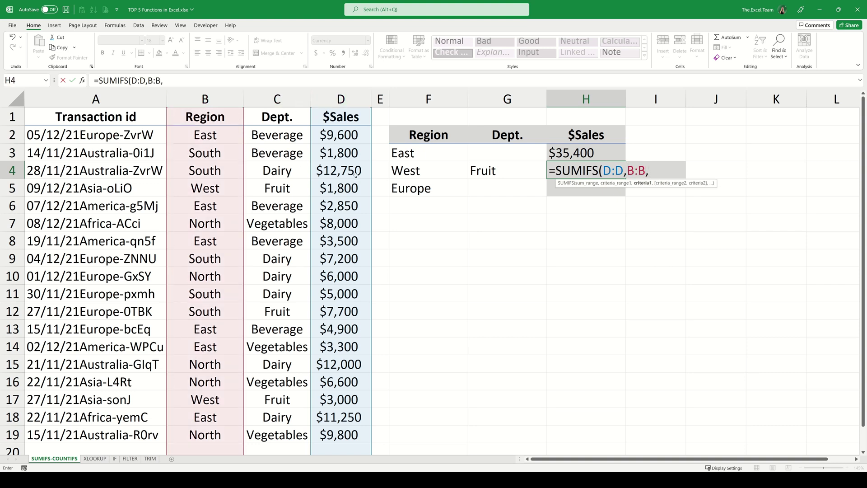
left_click(433, 171)
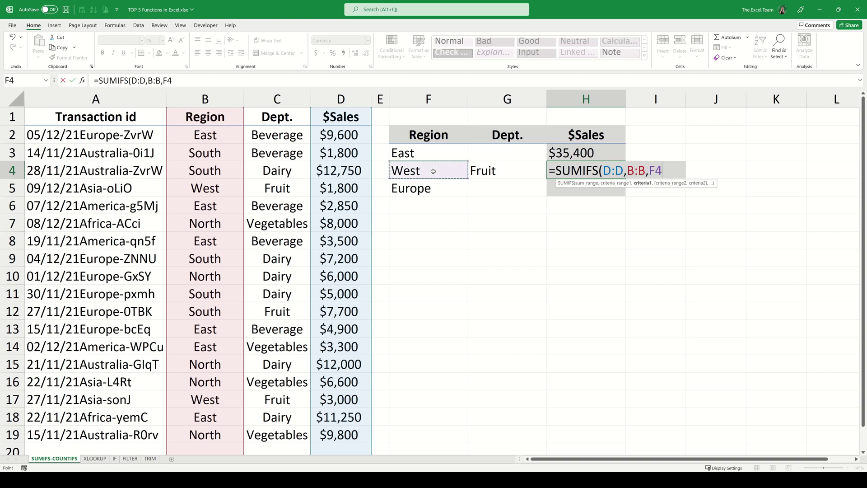
type(",")
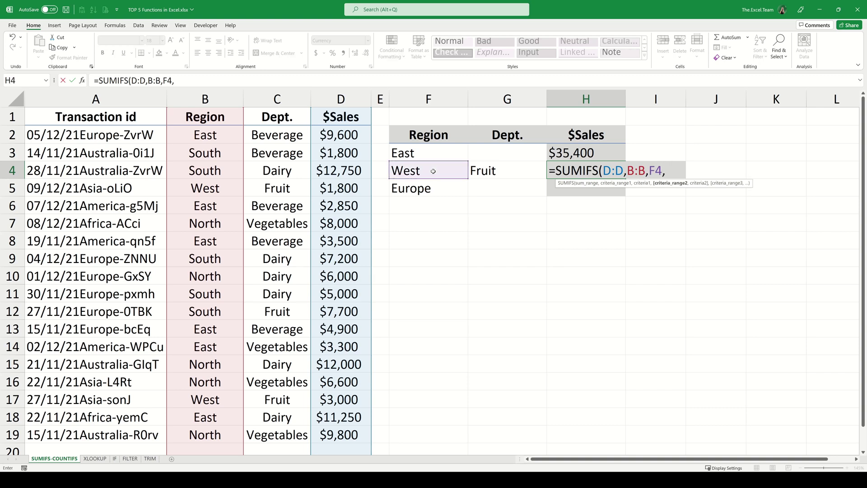
left_click(292, 97)
type(",")
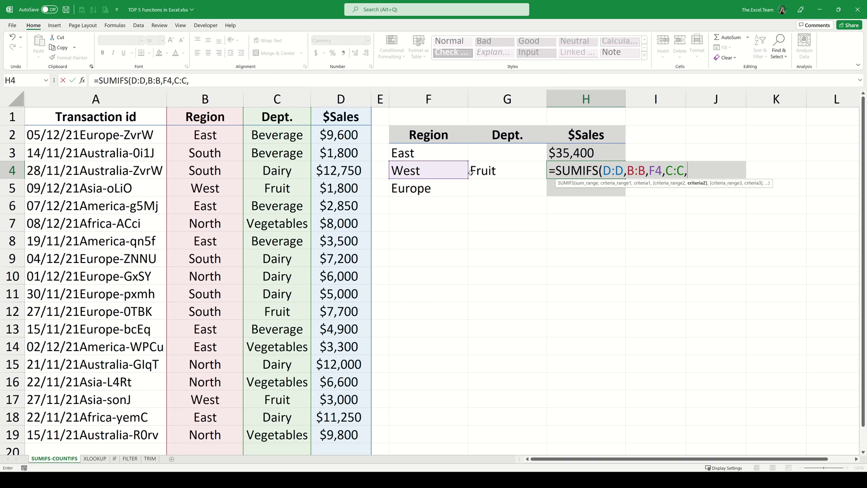
left_click(516, 170)
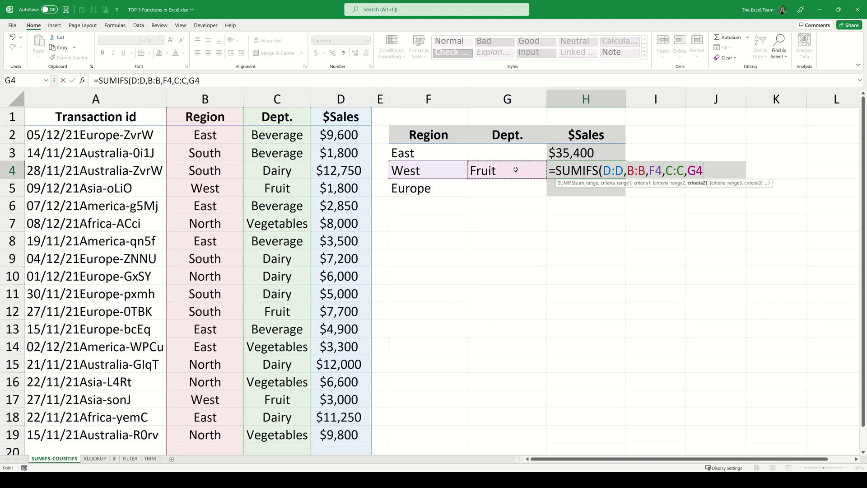
type(")")
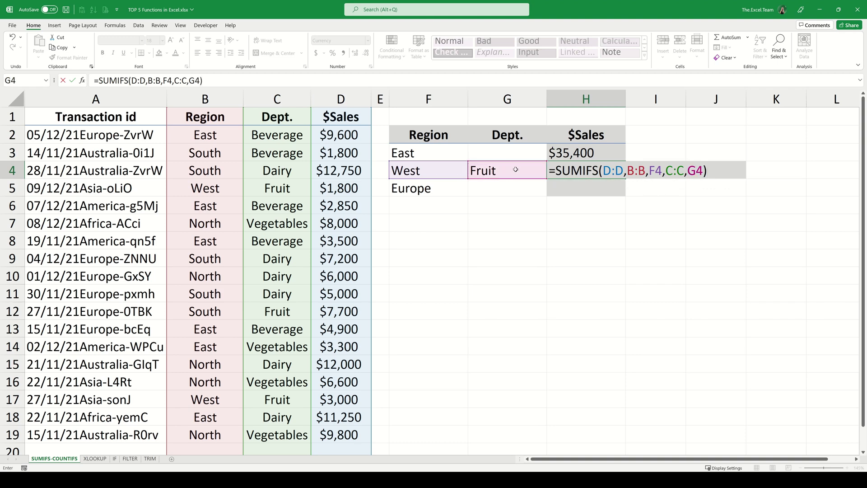
key("Return")
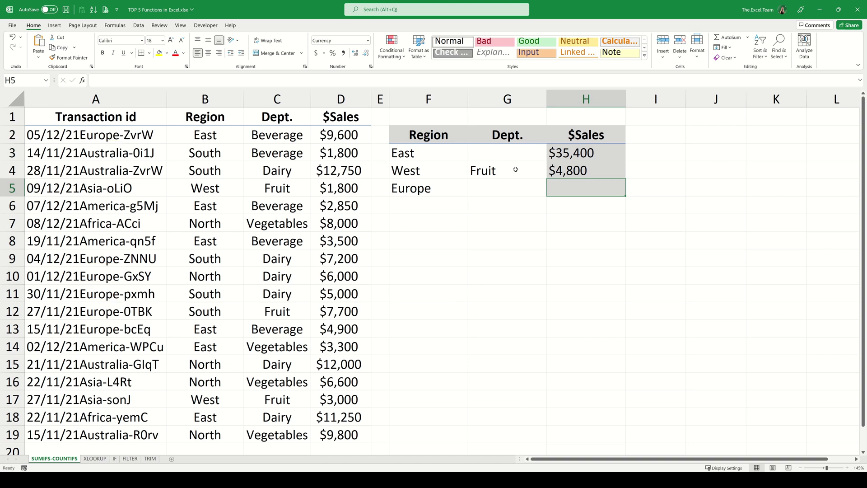
Step: Enter =SUMIFS(D:D,A:A,F5) in H5, matching Europe against the Transaction id column
type("=SUMIFS")
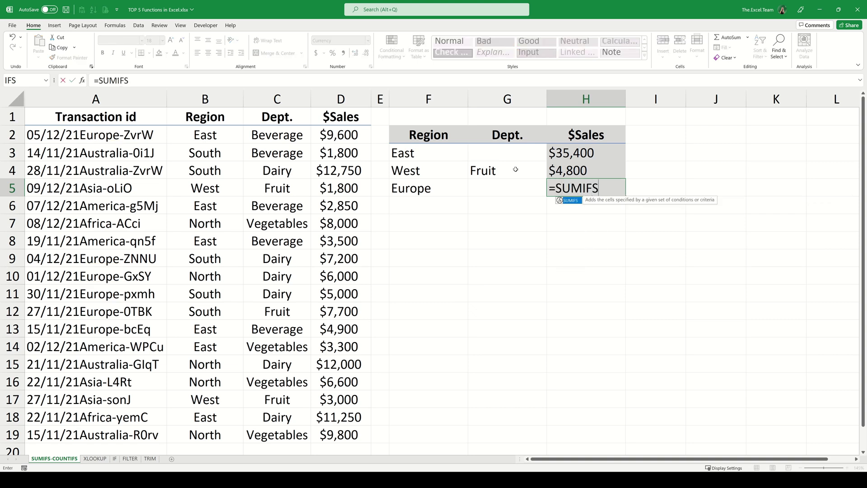
type("(")
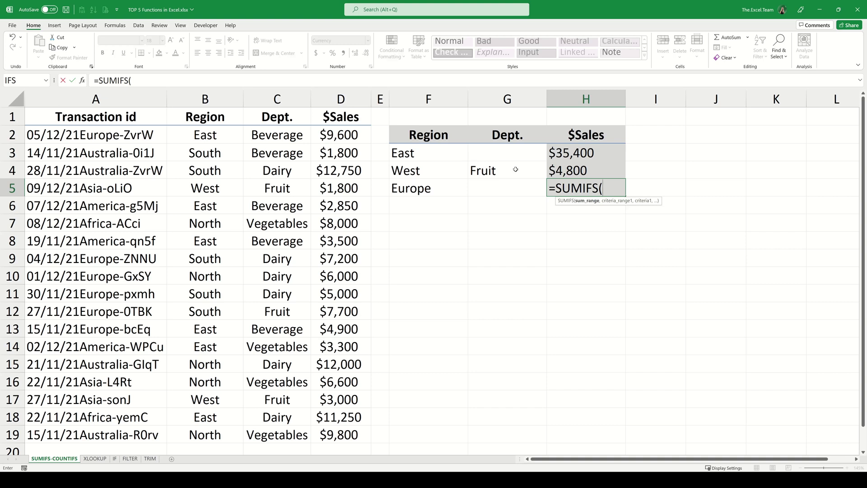
left_click(361, 98)
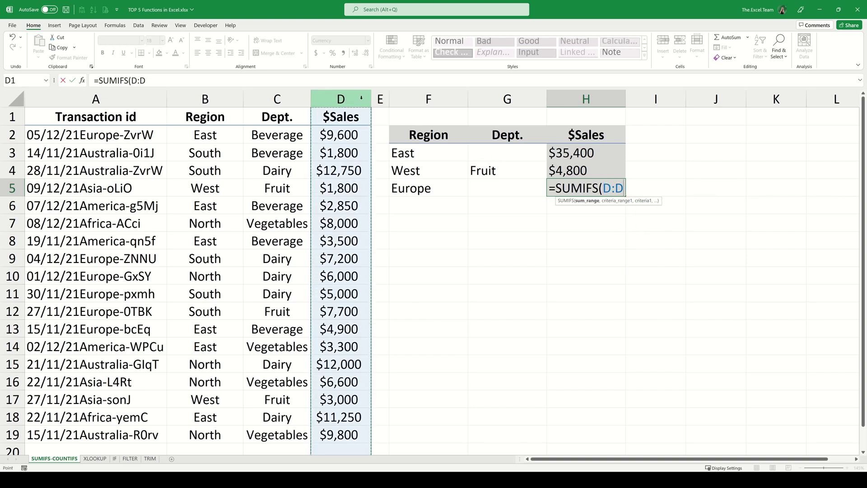
type(",")
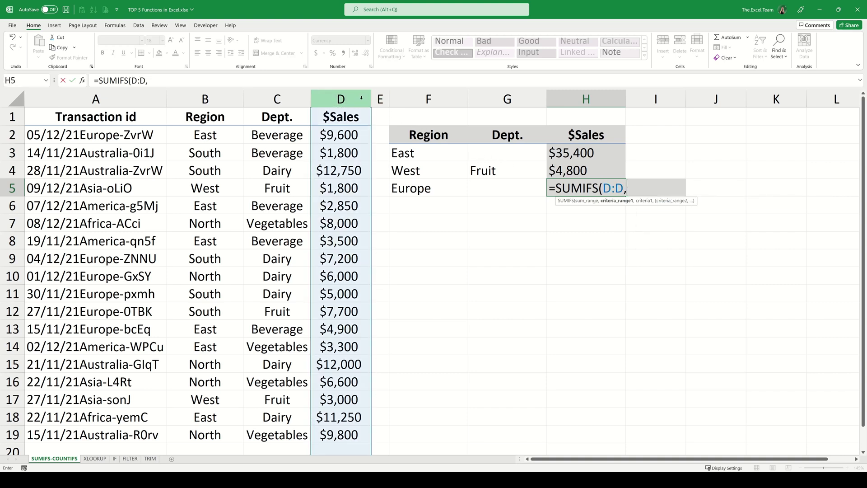
left_click(150, 98)
type(",")
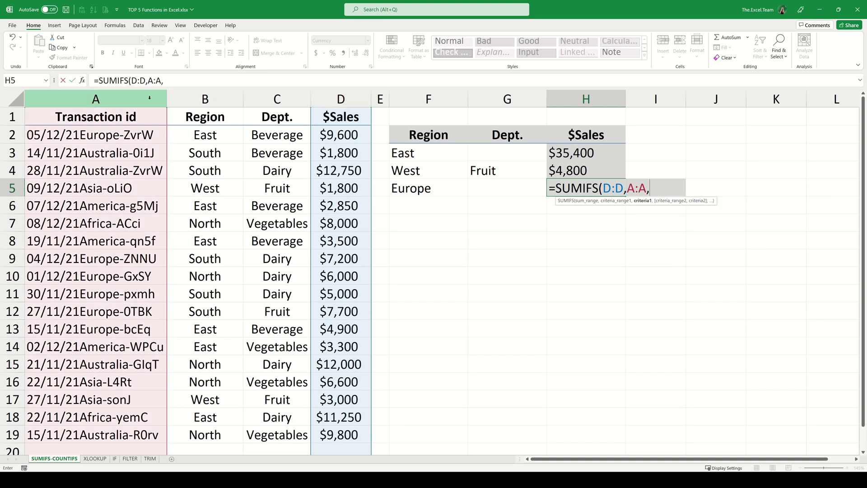
left_click(438, 191)
type(")")
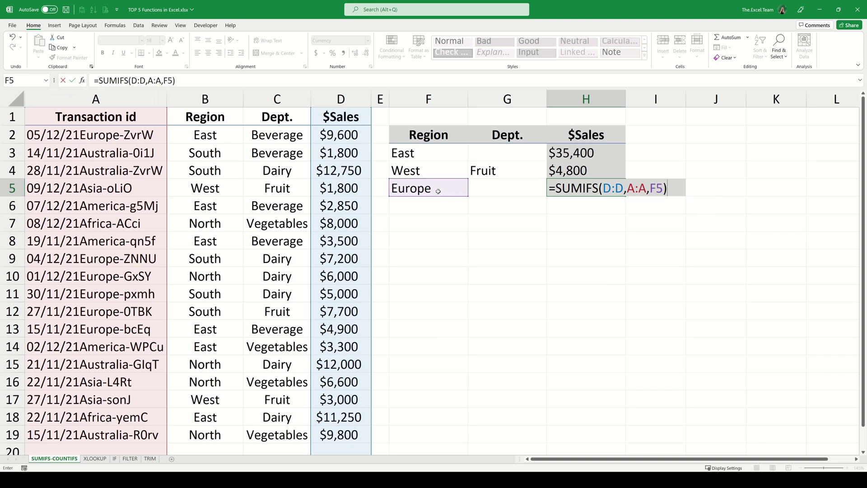
key("Return")
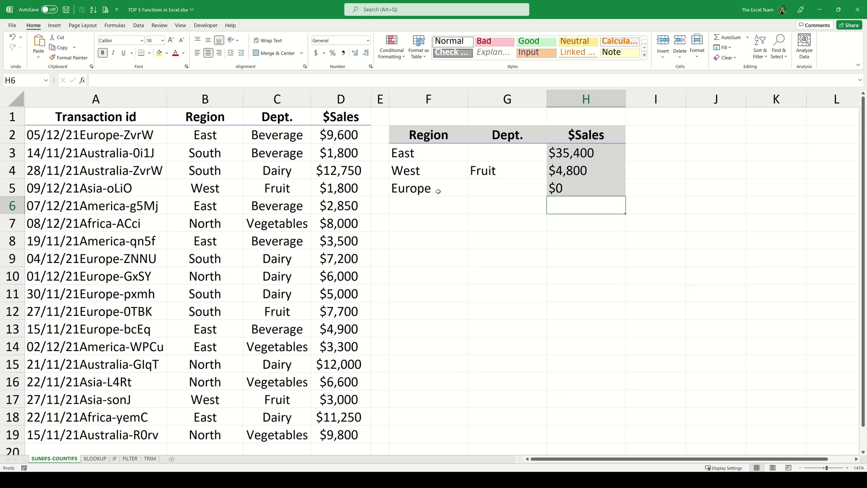
Step: Wrap F5 in H5's SUMIFS as "*"&F5&"*" so ids containing Europe total $40,400
key("Up")
key("F2")
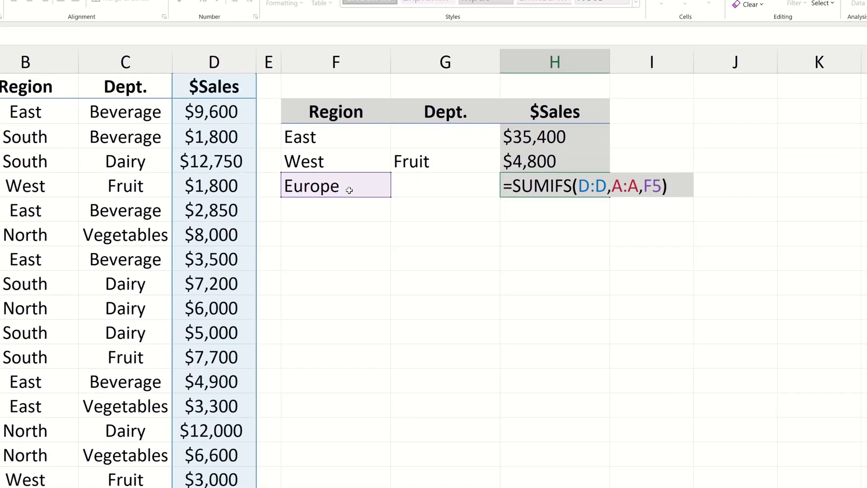
key("Left")
key("Left")
key("Left")
type("\"")
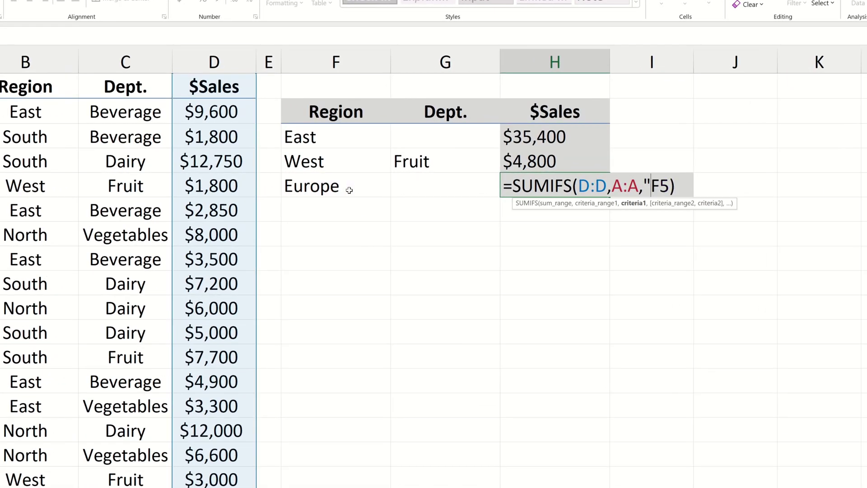
type("*\"&")
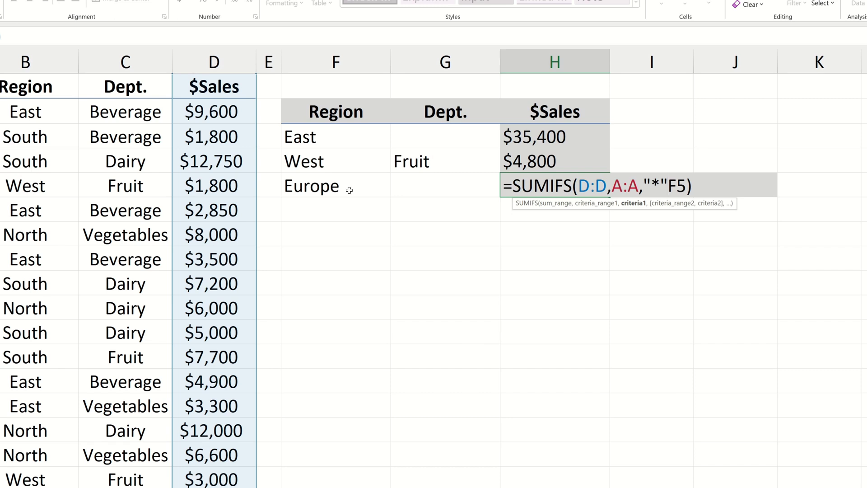
key("Right")
key("Right")
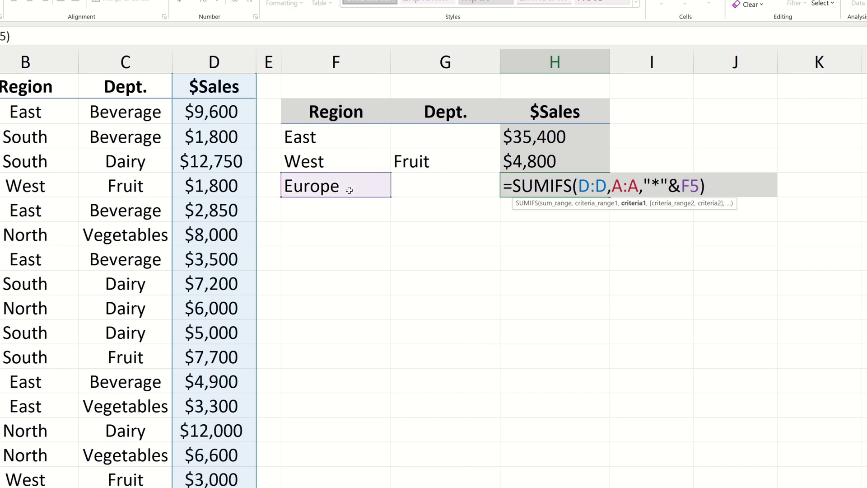
type("&\"*\"")
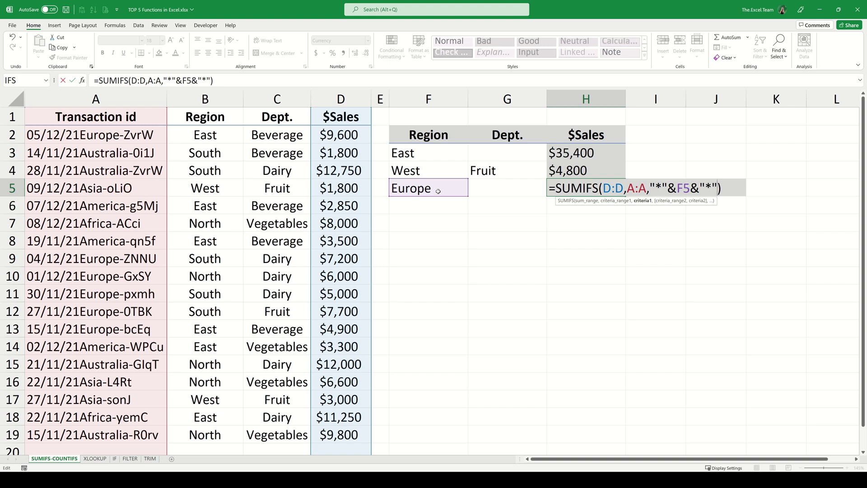
key("Return")
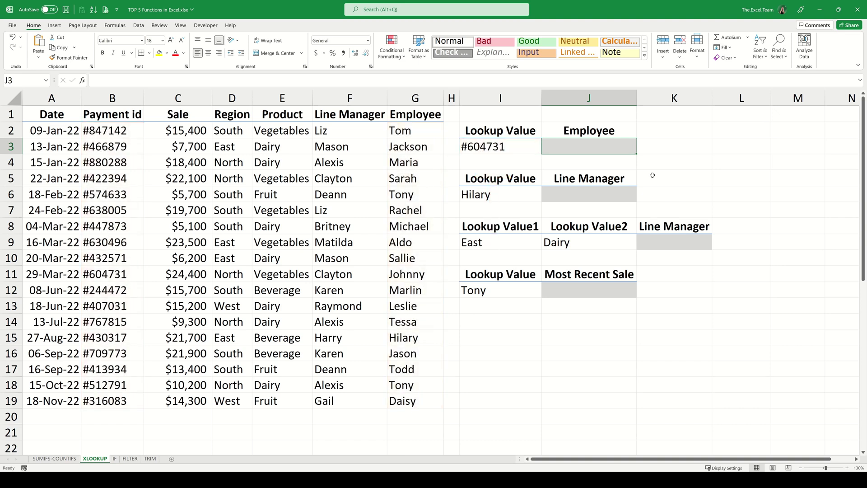
Step: Enter =XLOOKUP(I3,B:B,G:G) in J3 to return the employee for the payment id
type("=XLOOKU")
type("P(")
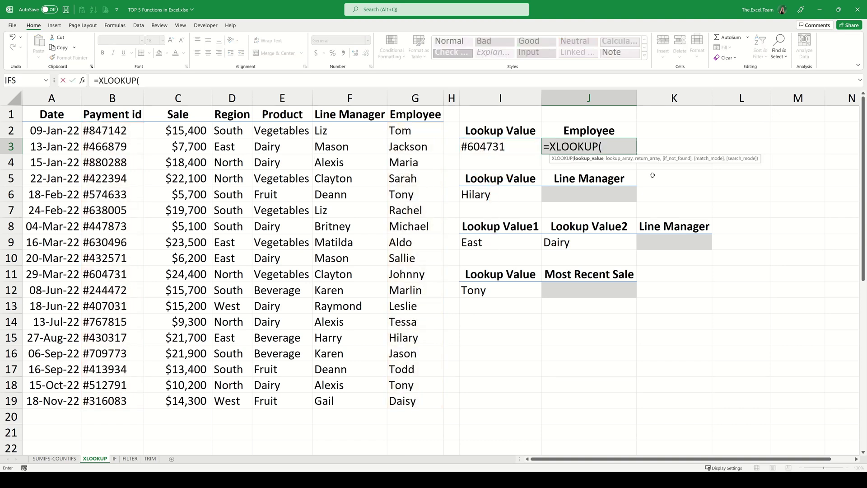
left_click(534, 147)
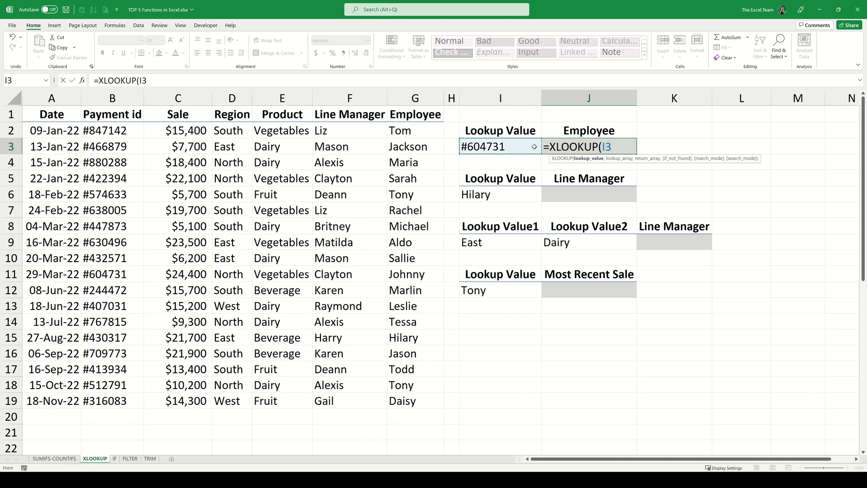
type(",")
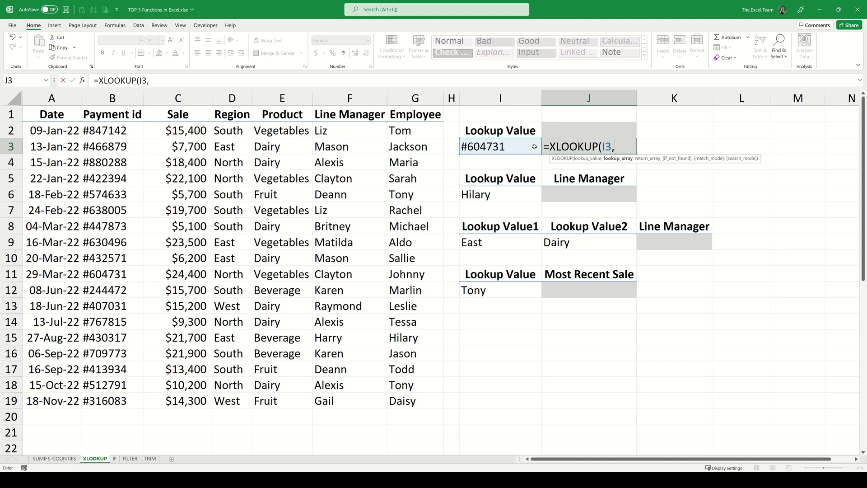
left_click(135, 97)
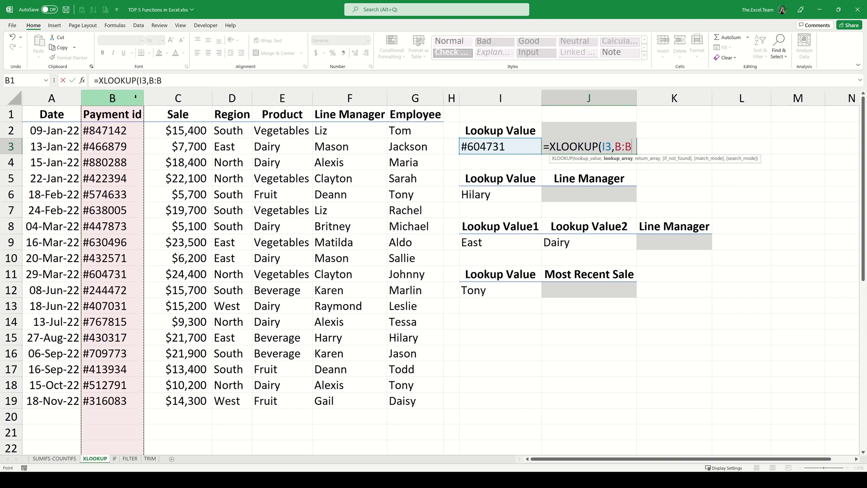
type(",")
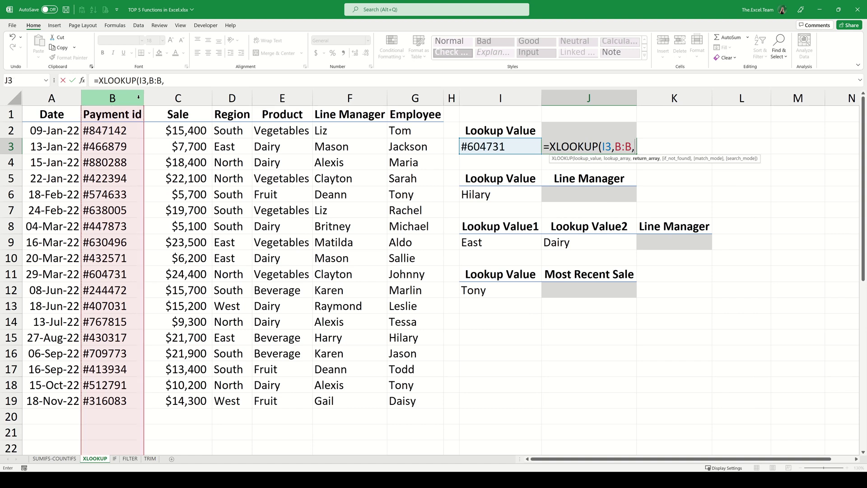
left_click(400, 97)
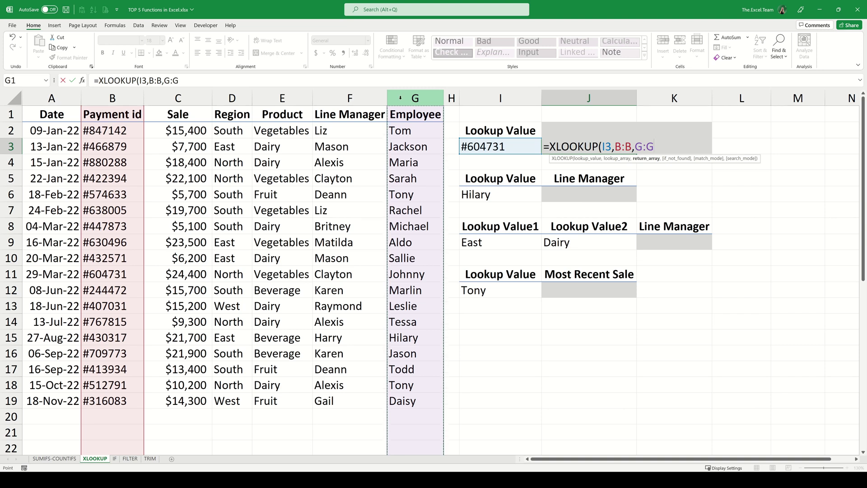
type(")")
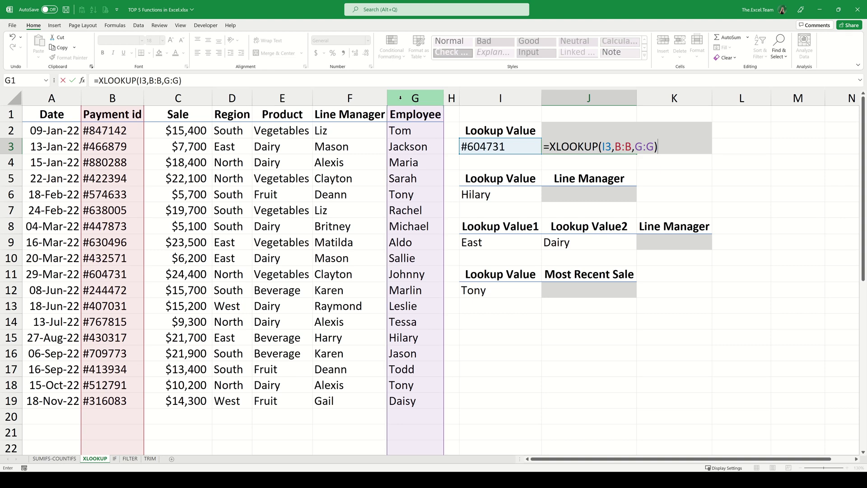
key("Return")
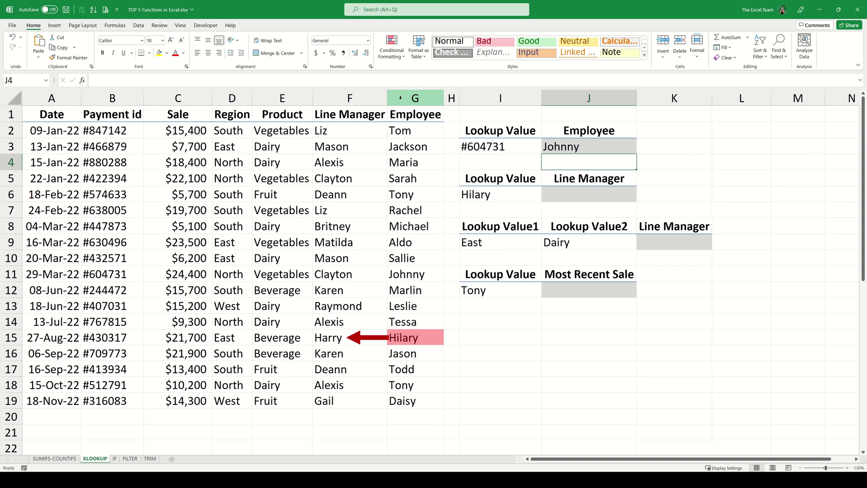
Step: Enter =XLOOKUP(I6,G:G,F:F) in J6 so Hilary's line manager, Harry, is returned
key("Down")
key("Down")
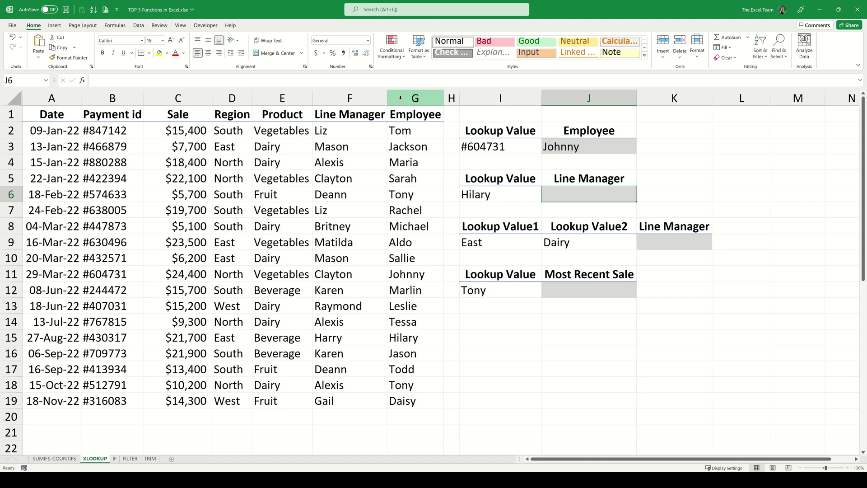
type("=XLOOKUP")
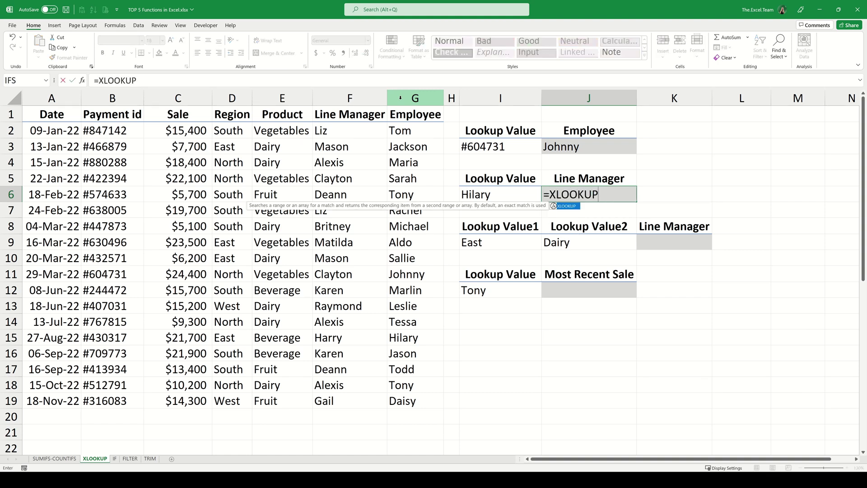
type("(")
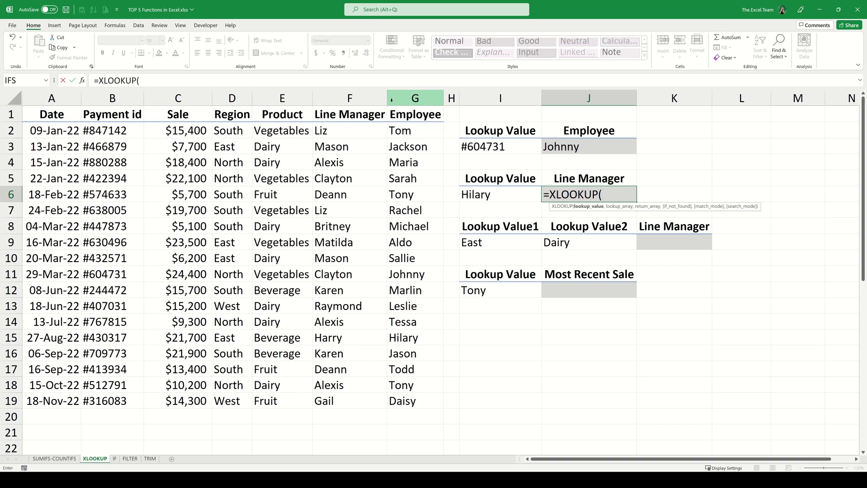
left_click(499, 192)
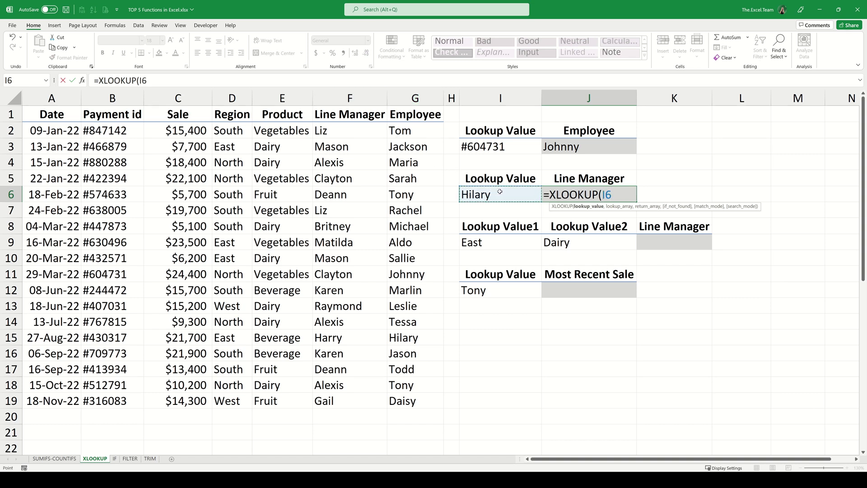
type(",")
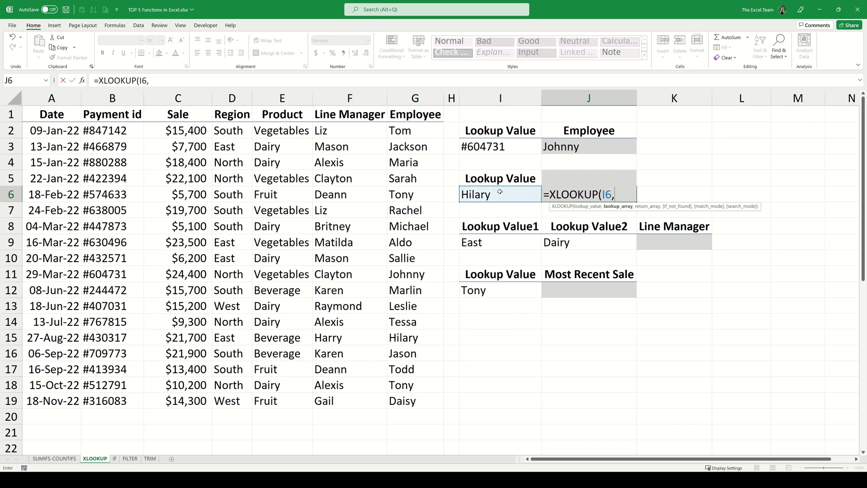
left_click(434, 98)
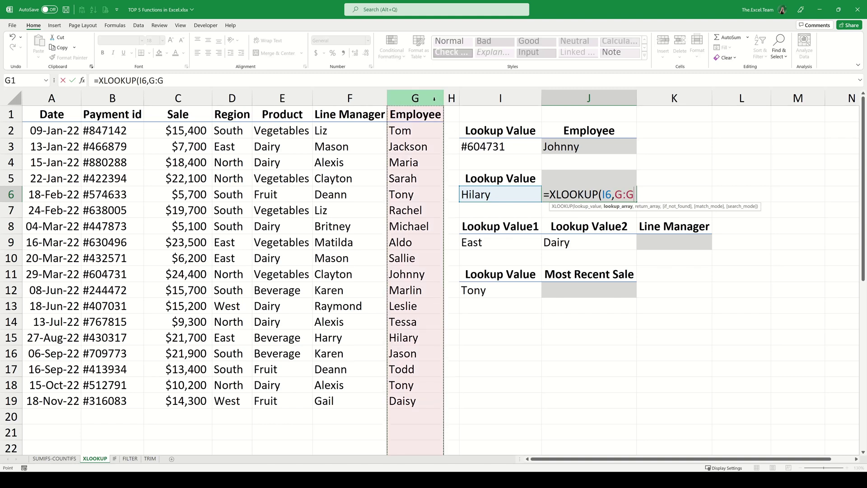
type(",")
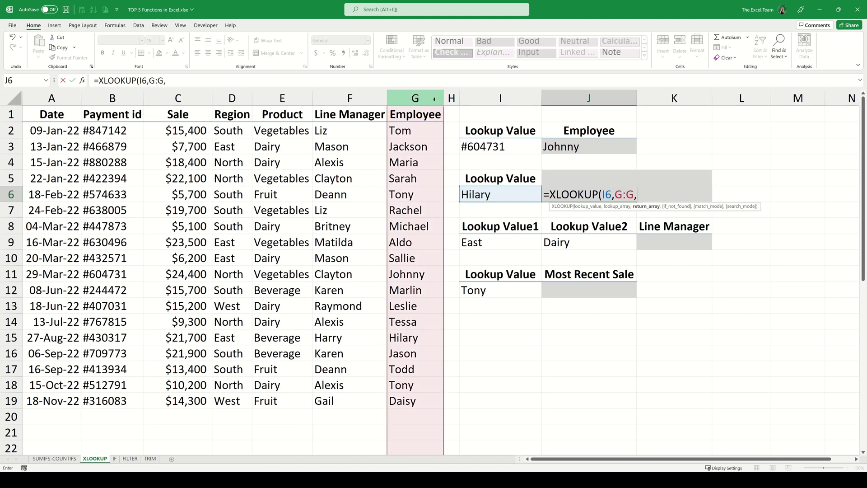
left_click(377, 98)
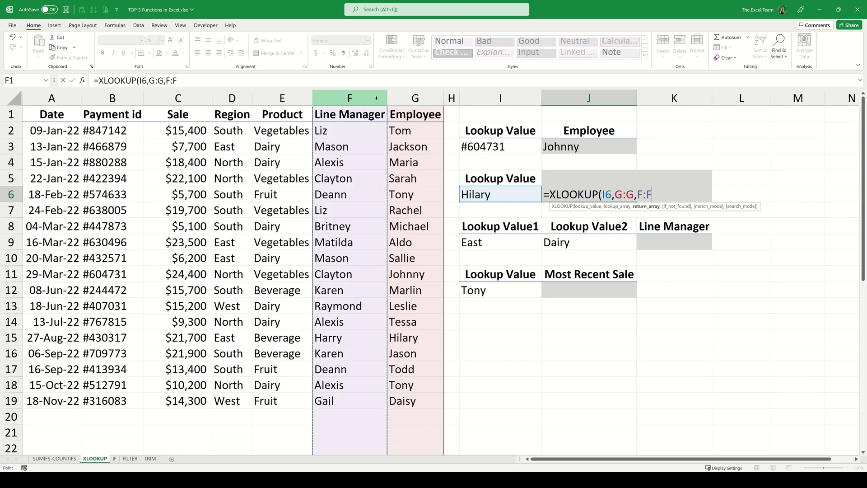
type(")")
key("Return")
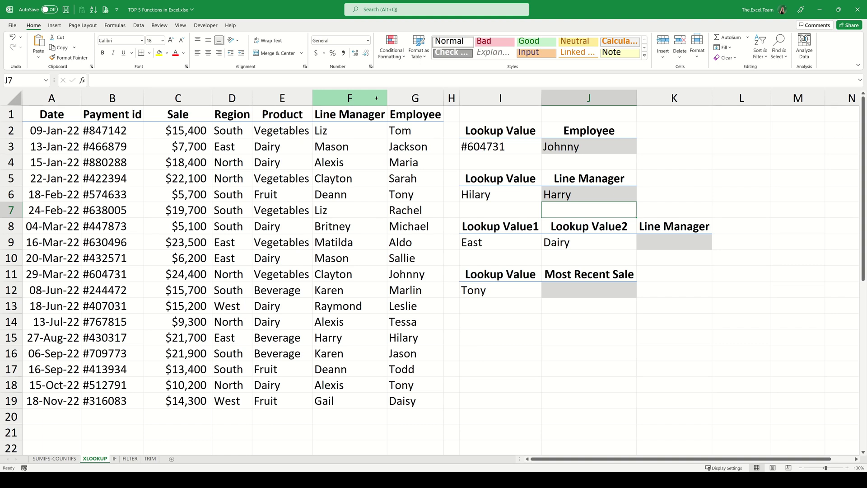
key("Down")
key("Down")
key("Right")
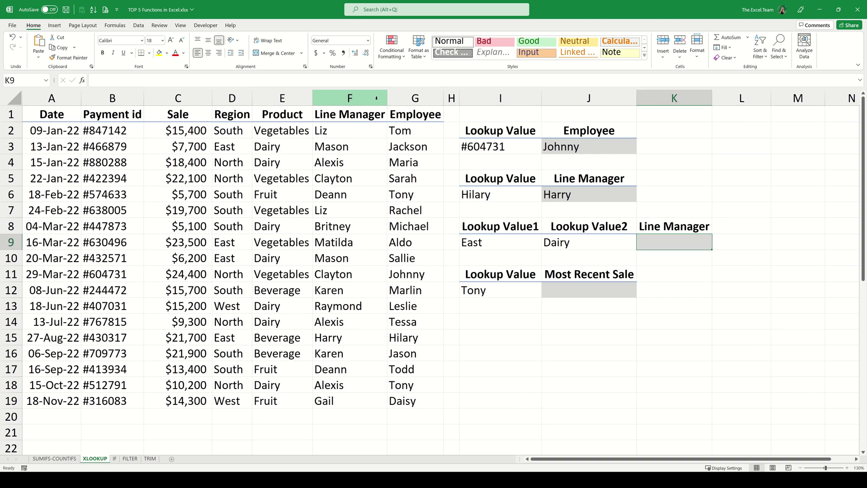
Step: Enter =XLOOKUP(I9&J9,D:D&E:E,F:F) in K9 so East and Dairy return Mason
type("=X")
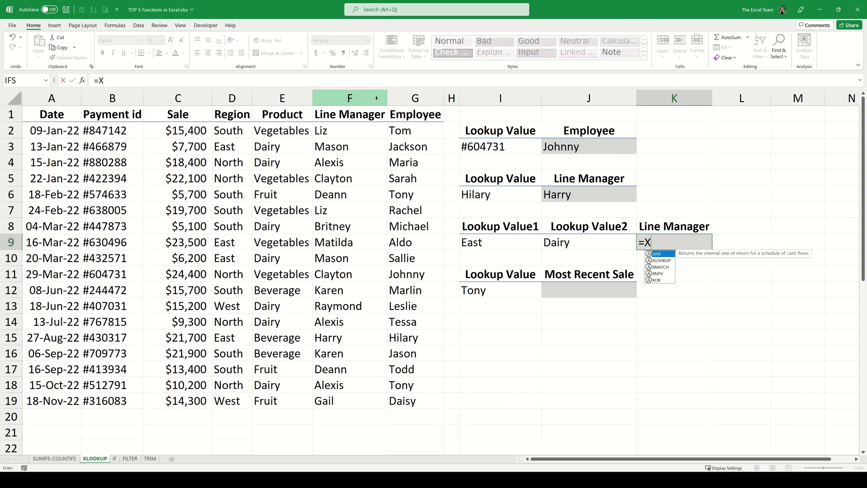
type("LOOKUP(")
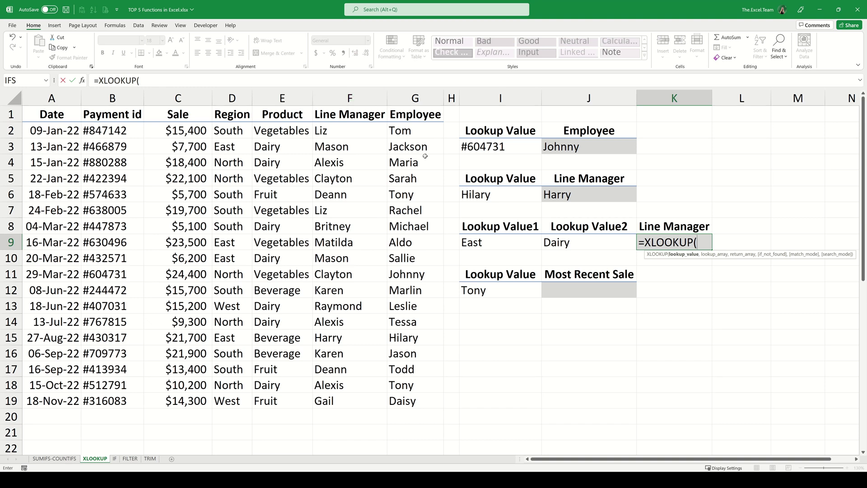
left_click(507, 243)
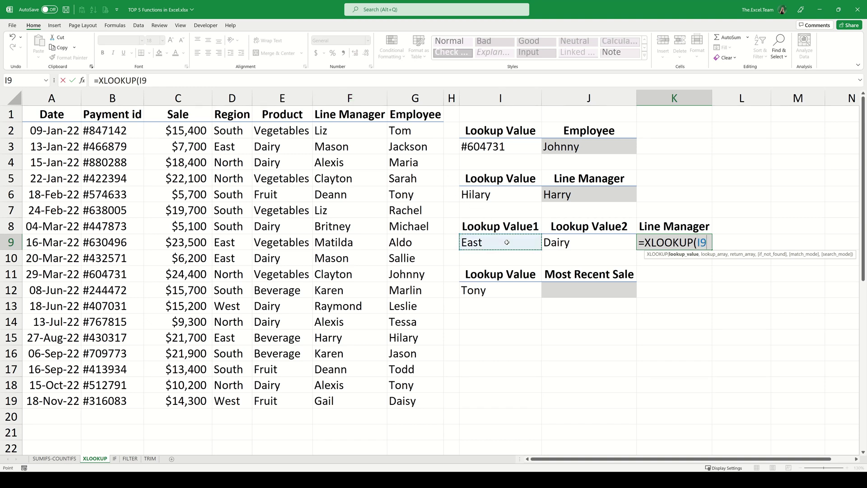
type("&")
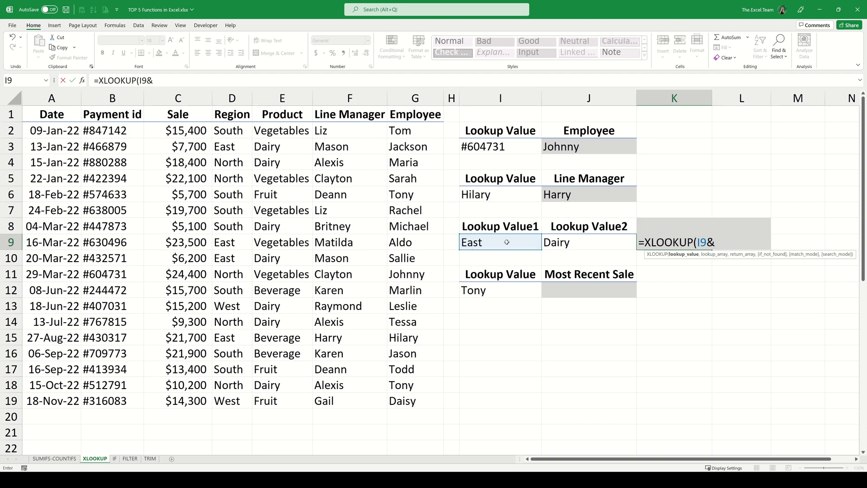
left_click(576, 243)
type(",")
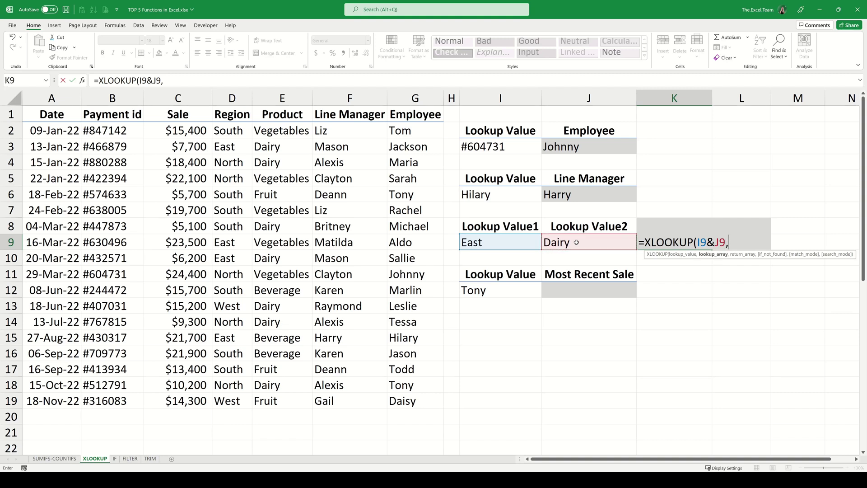
left_click(248, 95)
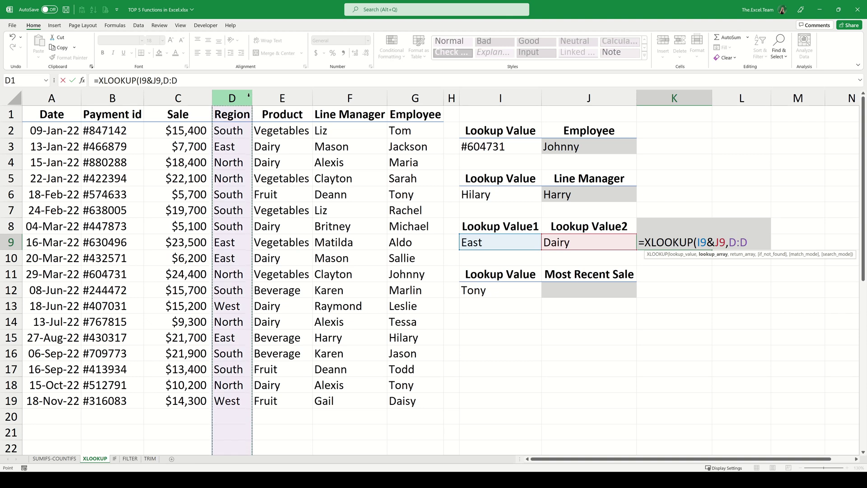
type("&")
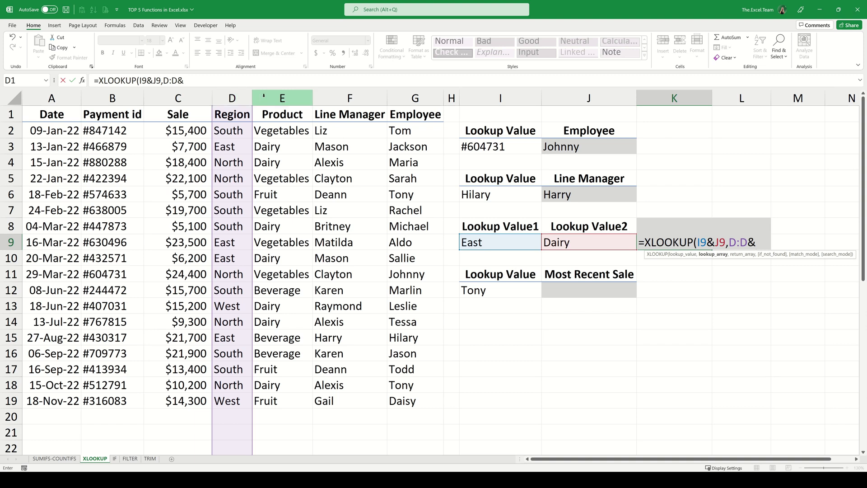
left_click(265, 95)
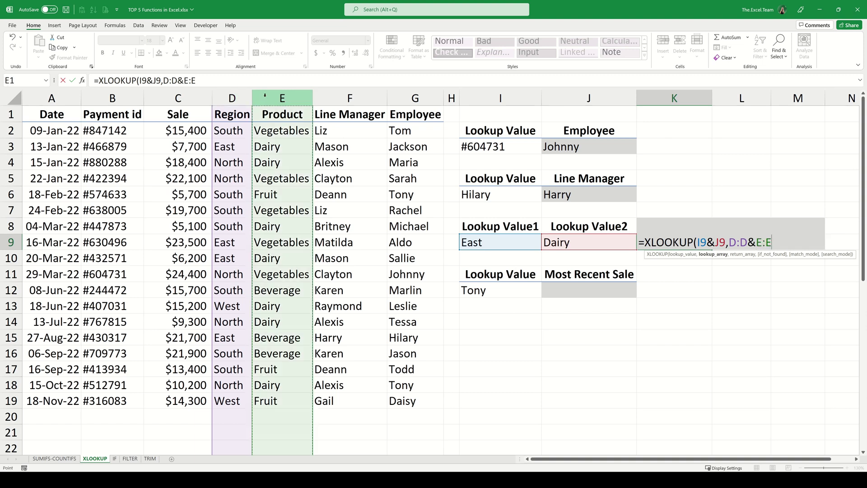
type(",")
left_click(321, 97)
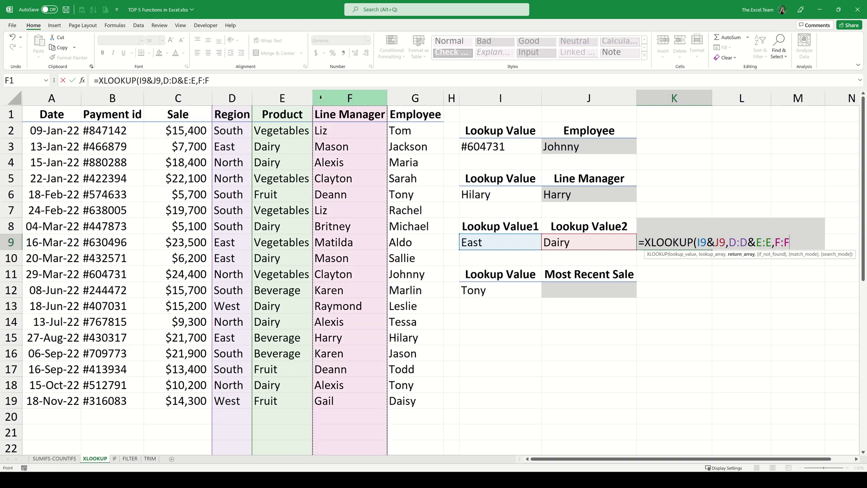
type(")")
key("Return")
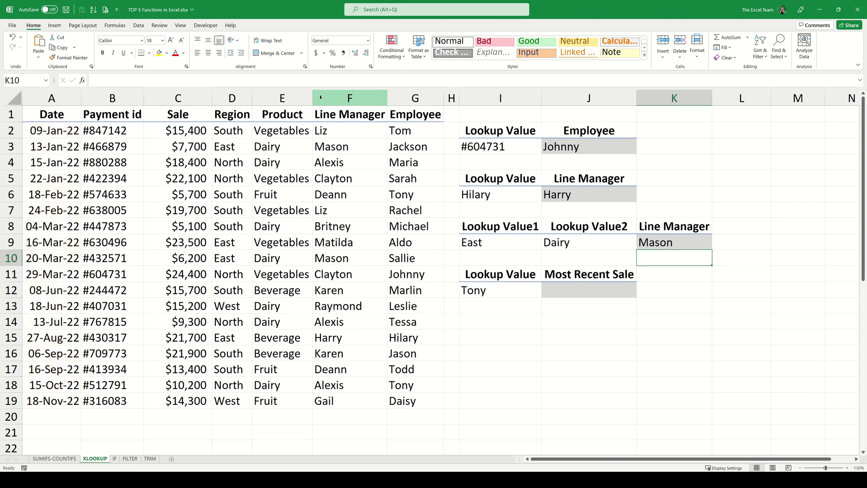
key("Down")
key("Down")
key("Left")
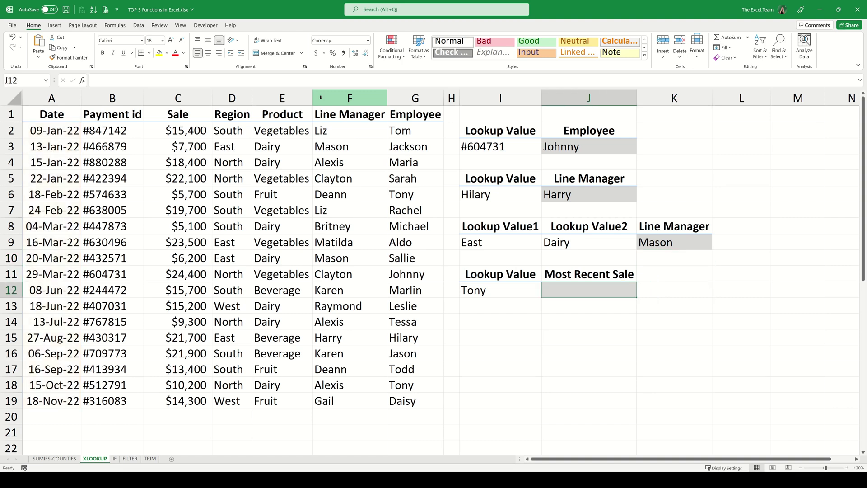
Step: Enter =XLOOKUP(I12,G:G,C:C) in J12 to look up Tony's sale, returning $5,700
type("=XLOOKUP")
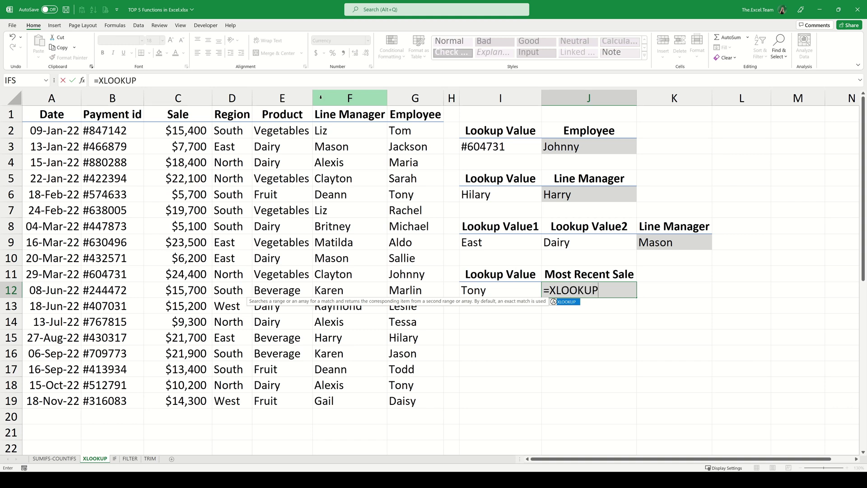
type("(")
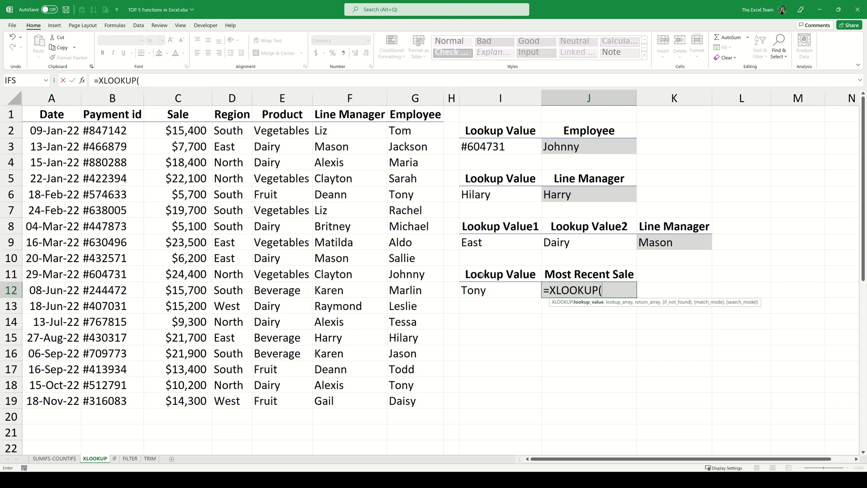
left_click(497, 288)
type(",")
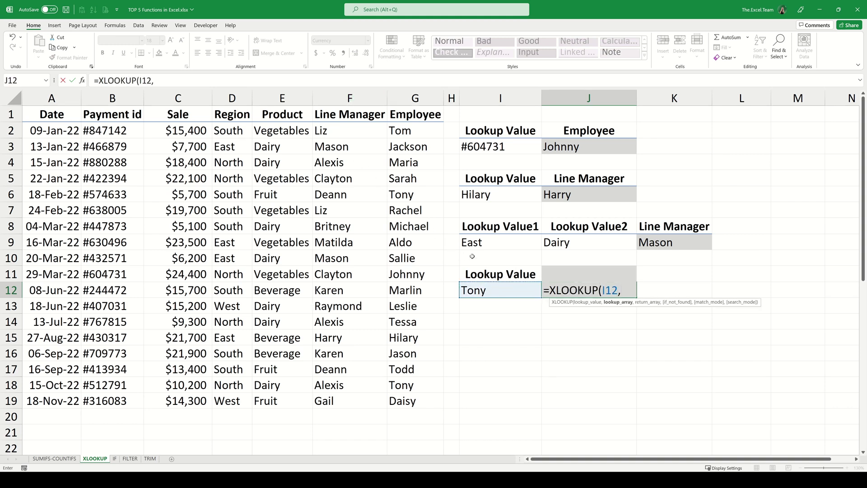
left_click(436, 99)
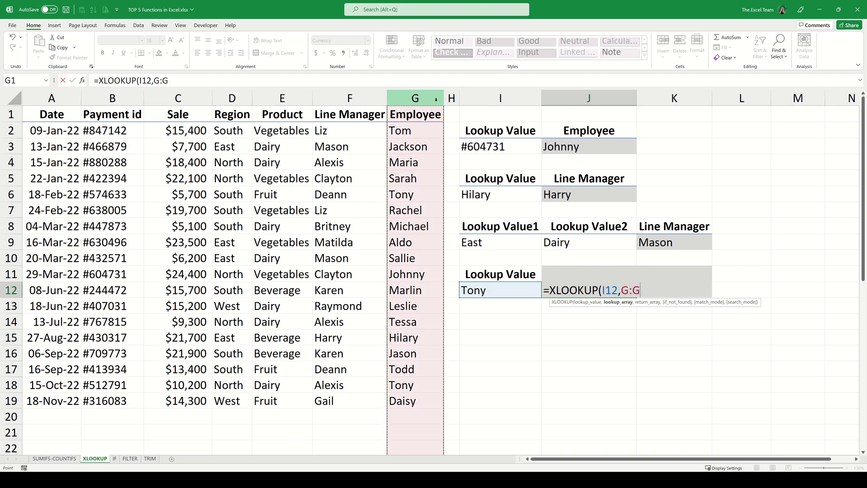
type(",")
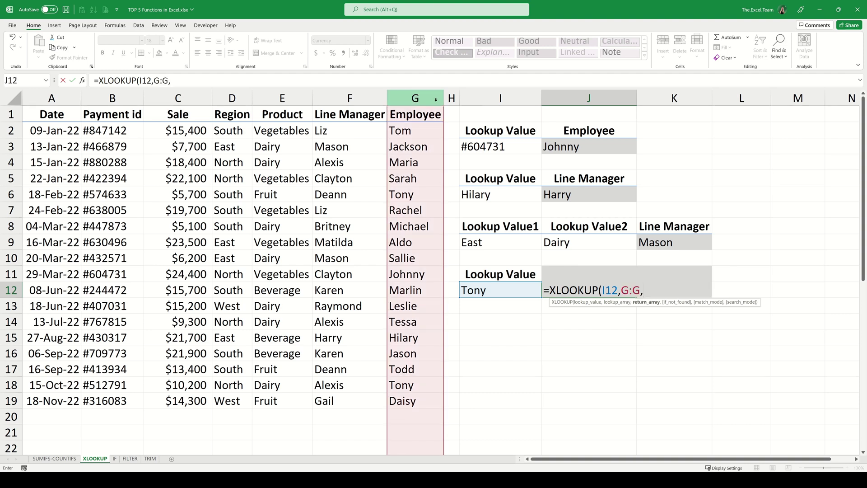
left_click(199, 96)
type(")")
key("Return")
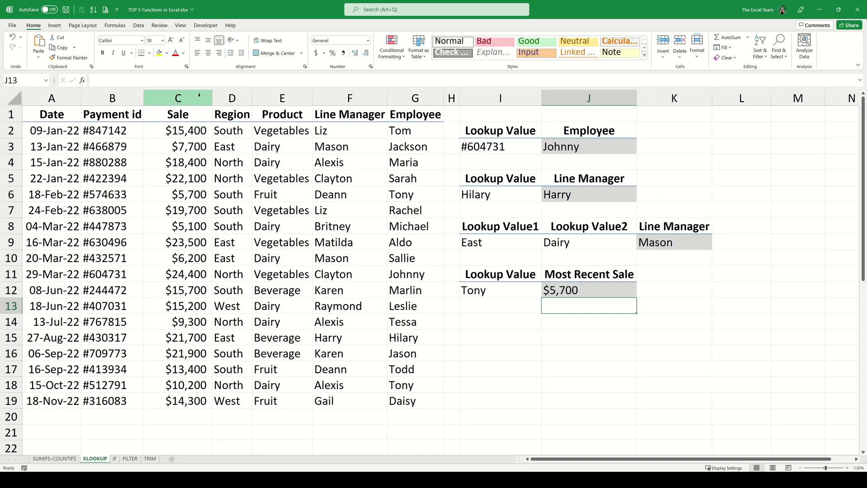
key("Up")
key("F2")
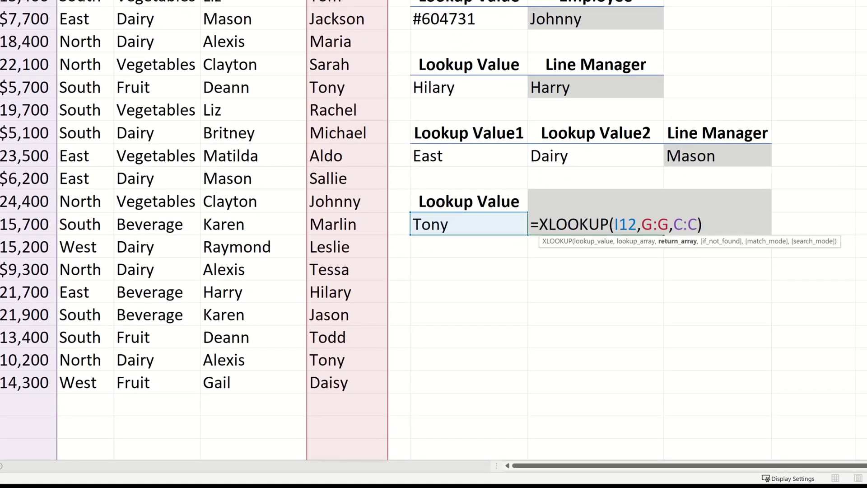
Step: Add search_mode -1 to J12's XLOOKUP so Tony's latest sale, $10,200, is returned
type(",,,")
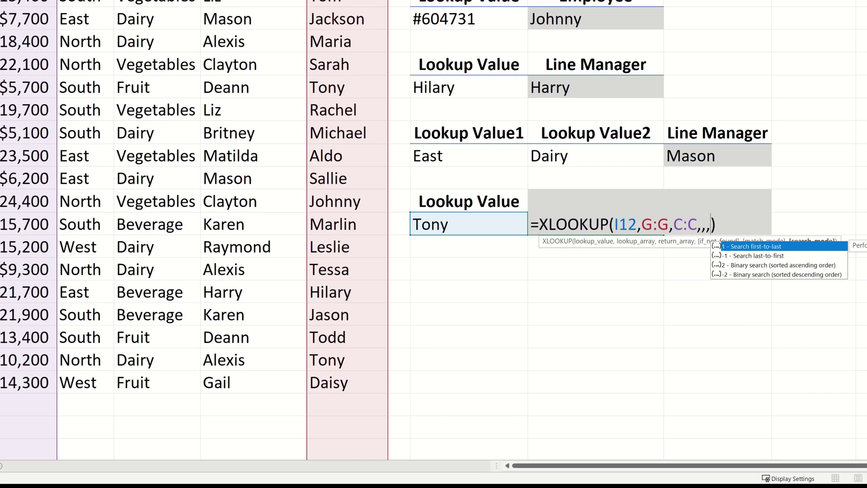
type("-1")
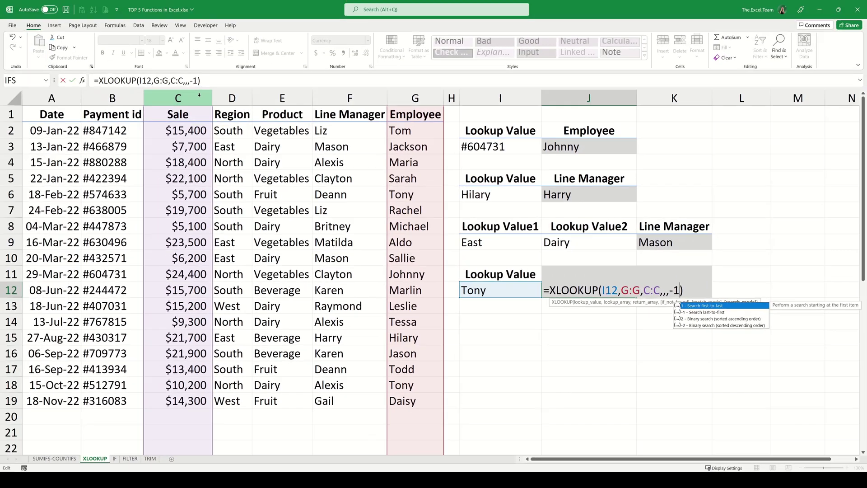
key("Return")
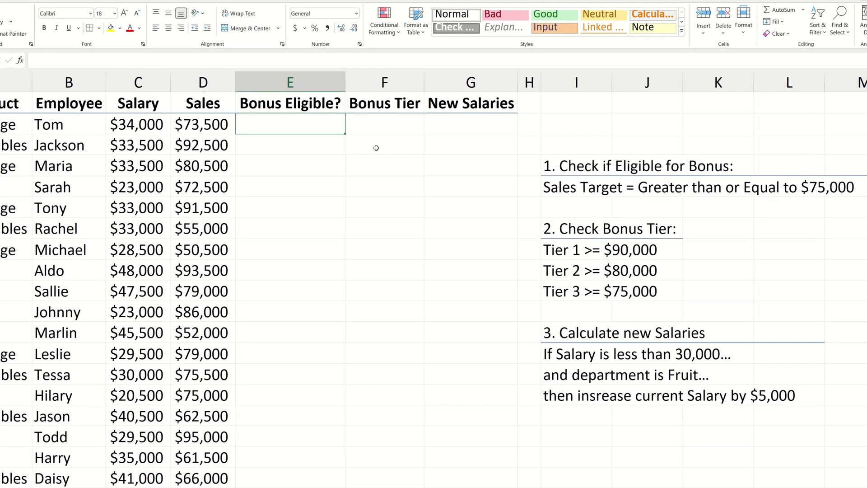
Step: Enter =IF(D2>=75000,"Pay Bonus","NA") in E2 and fill it down to E19
type("=I")
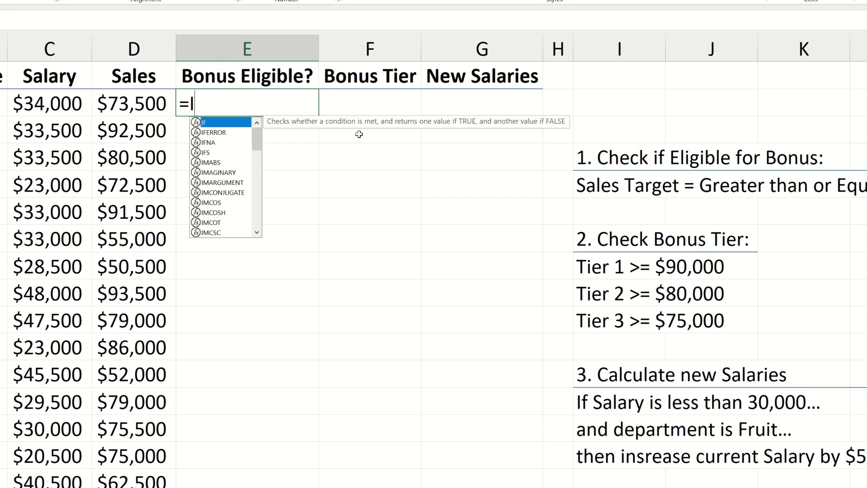
type("F(")
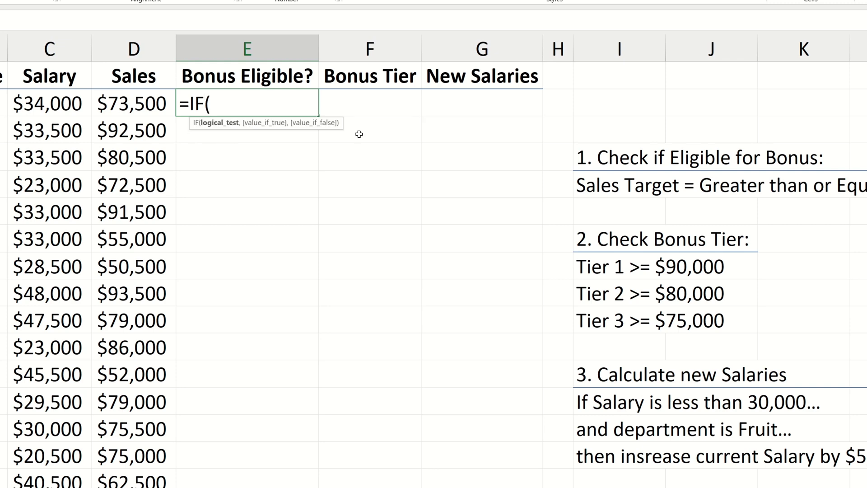
type("D2>=")
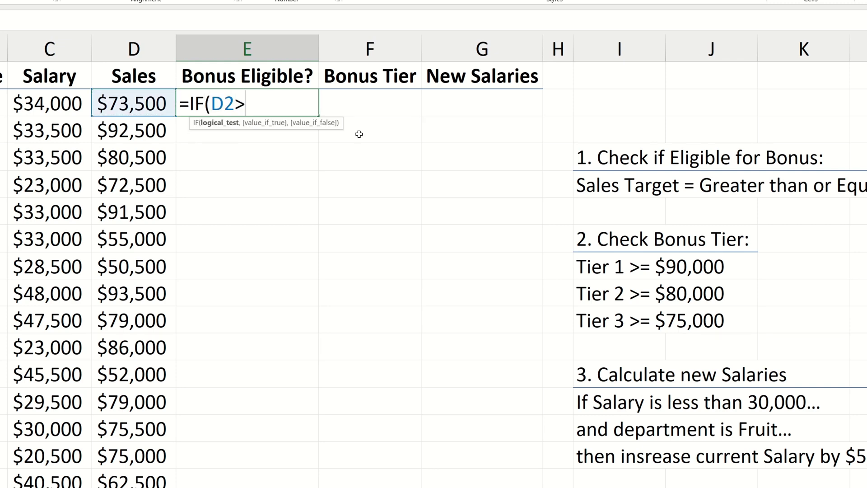
type("75000,")
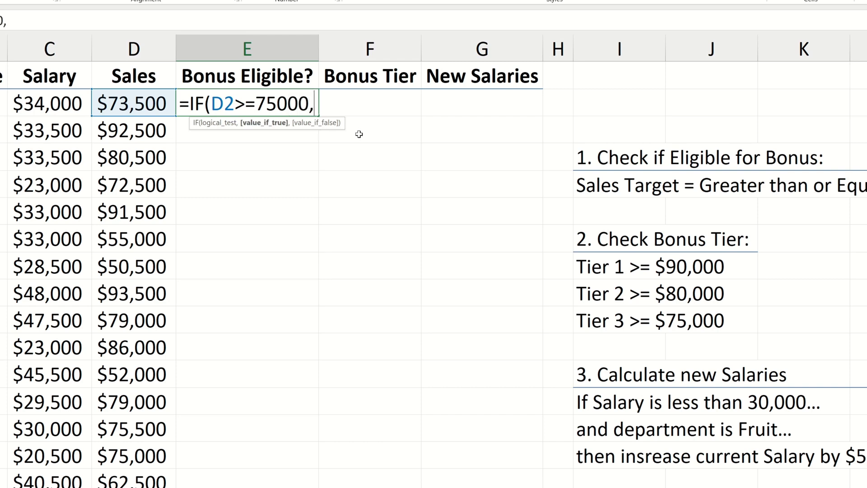
type("\"Pay Bonu")
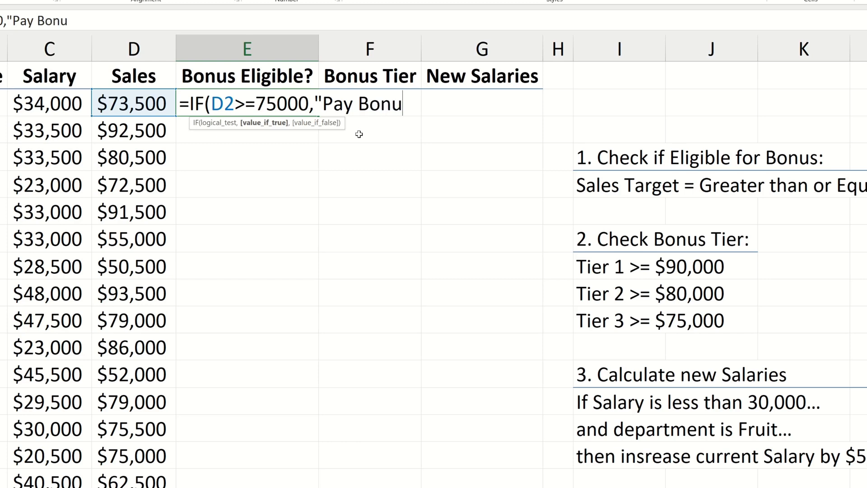
type("s\",")
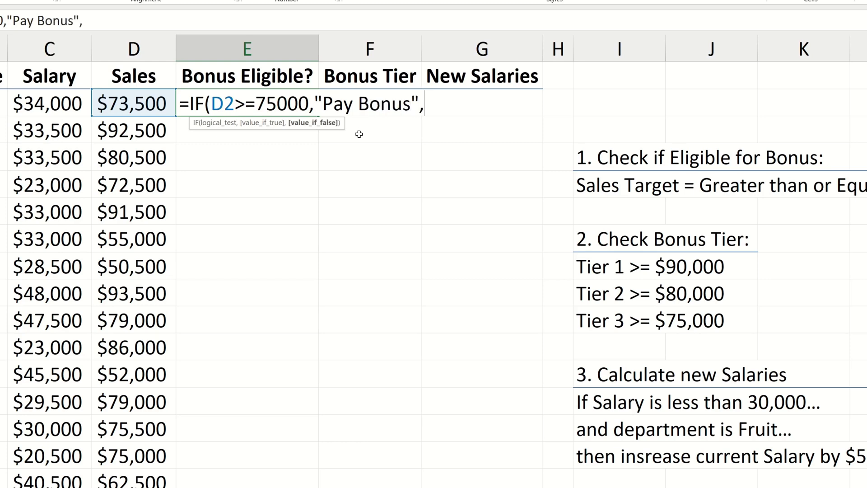
type("\"NA\"")
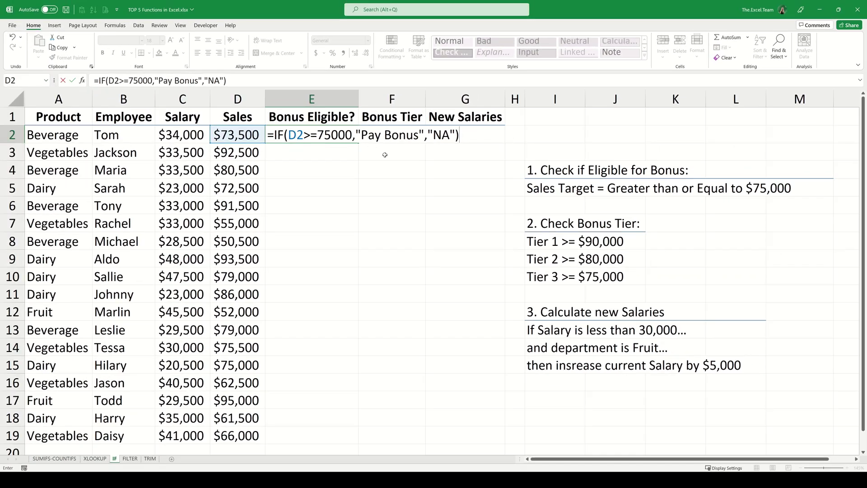
key("Return")
key("Up")
double_click(358, 143)
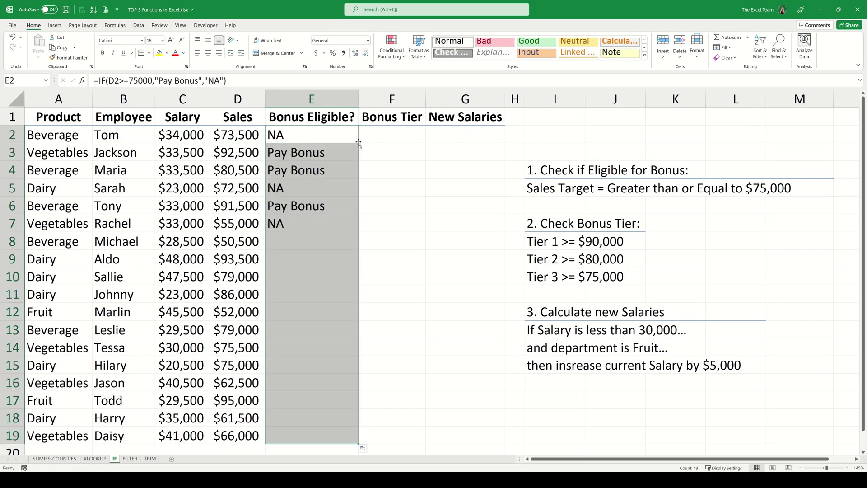
left_click(389, 136)
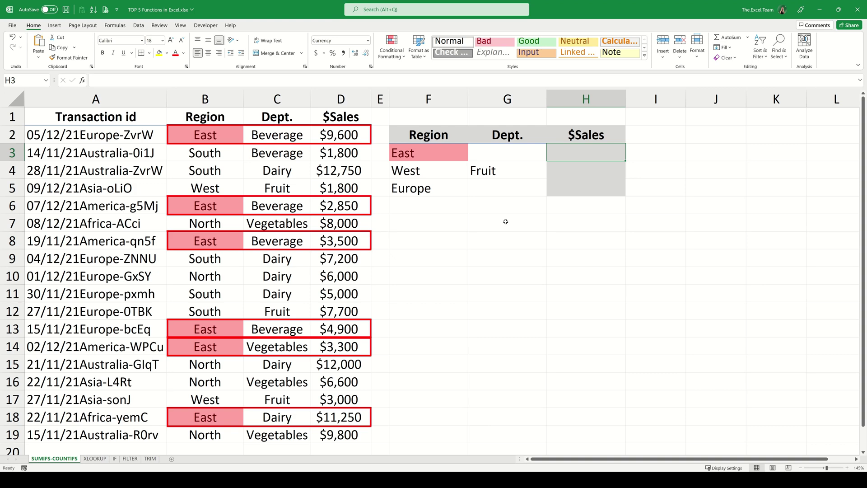
Step: Enter a nested IF in F2: Tier 1 at ≥90000, Tier 2 at ≥80000, Tier 3 at ≥75000, else NA
type("=IF(")
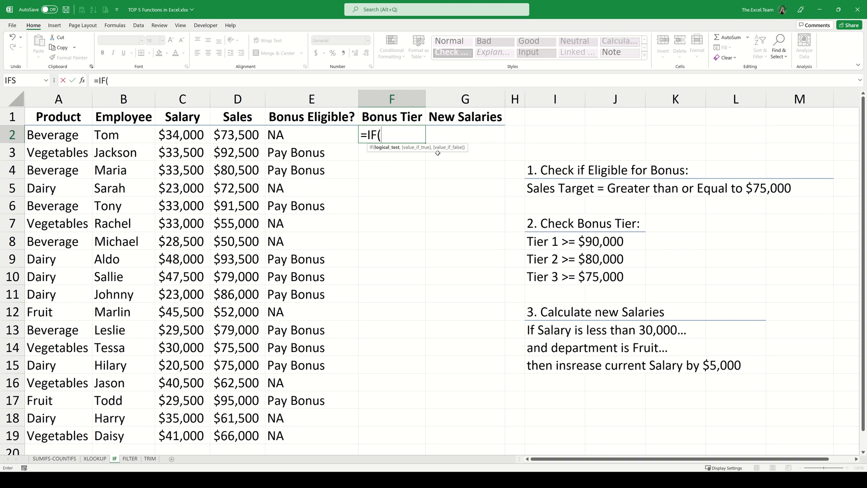
key("Left")
key("Left")
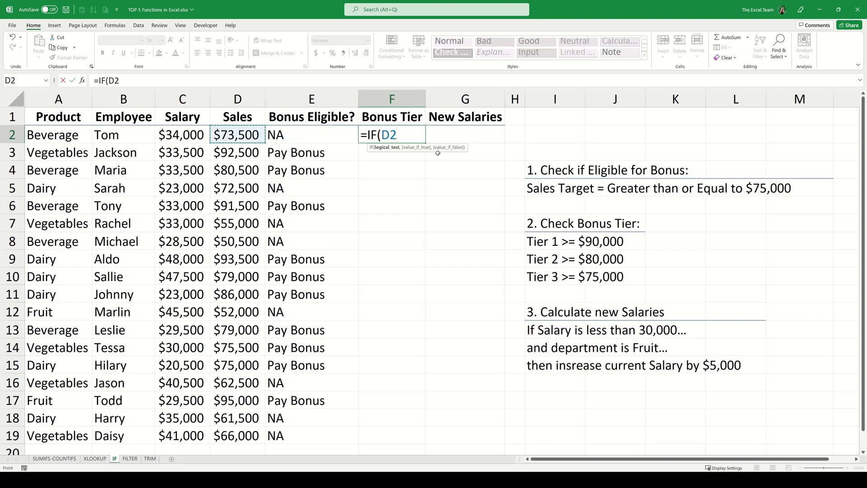
type(">=90000")
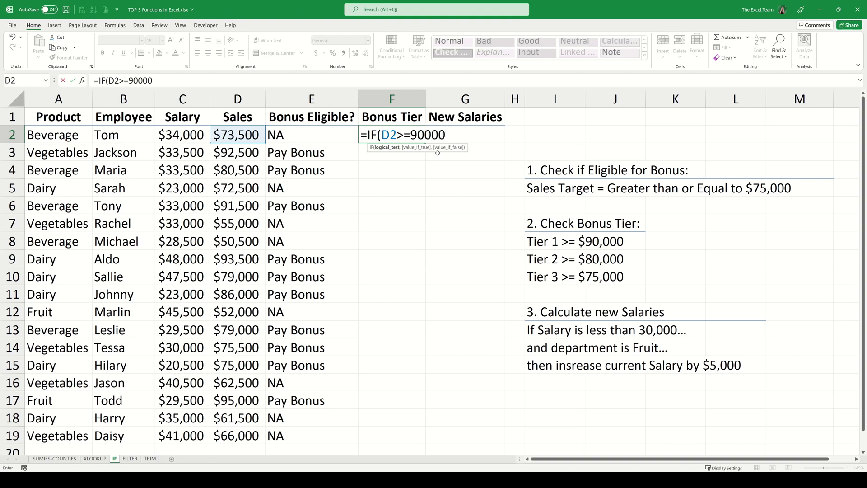
type(",\"Tier 1")
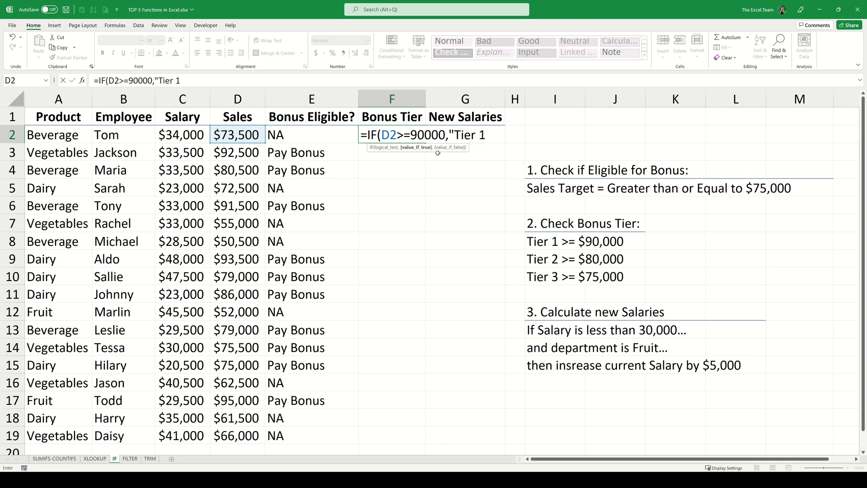
type("\",IF")
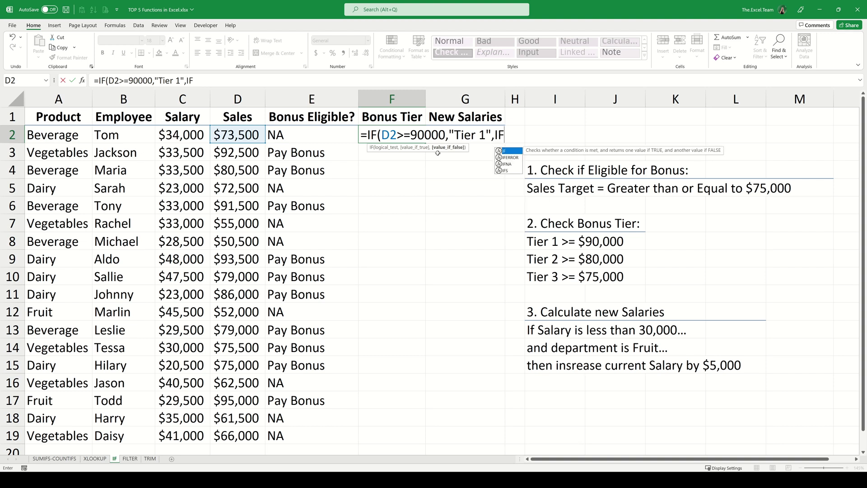
type("(")
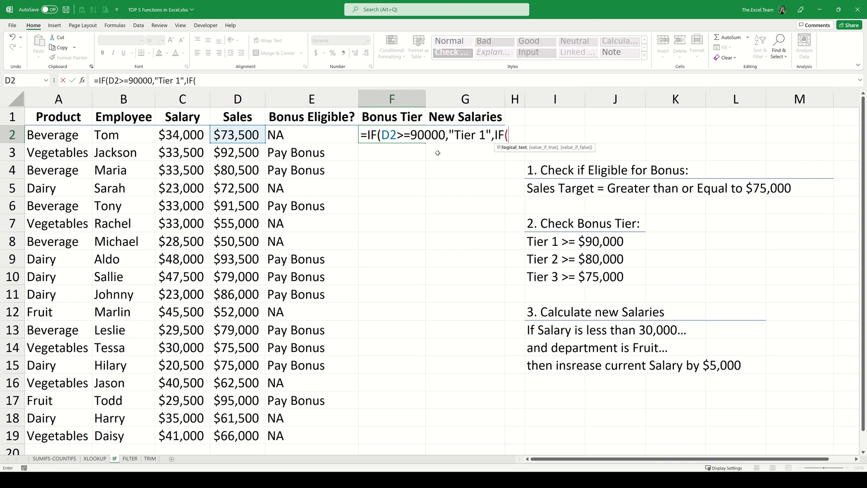
key("Left")
key("Left")
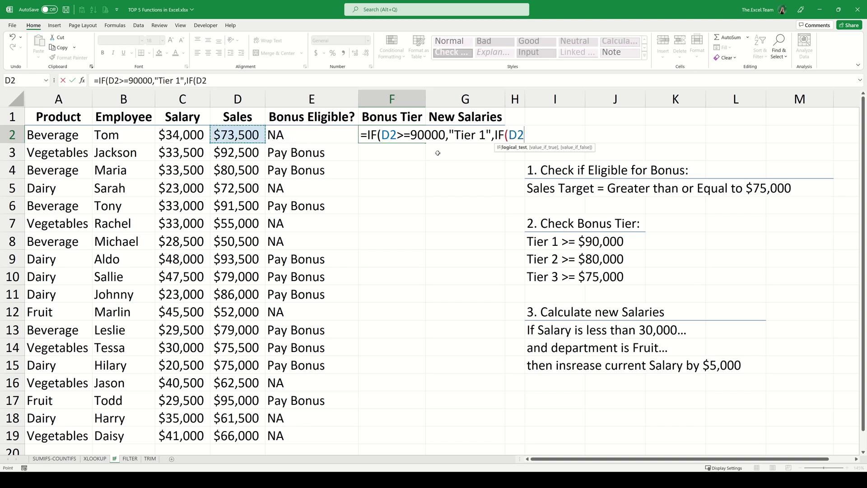
type(">=80000,\"")
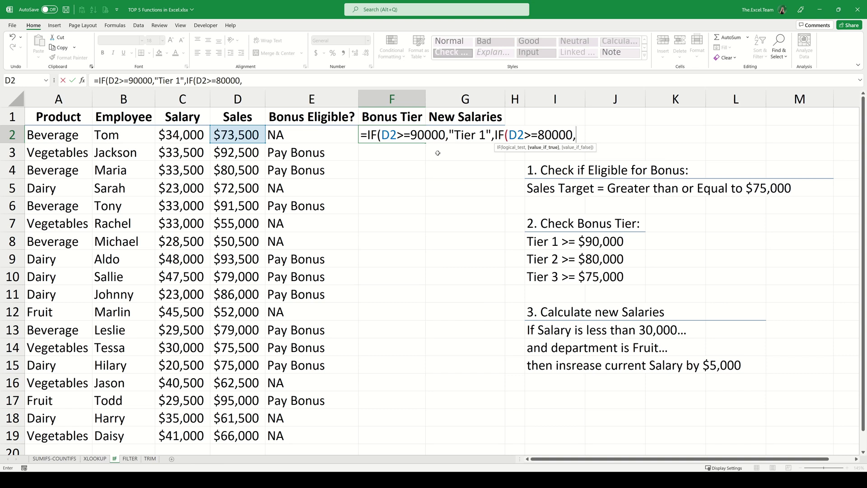
type("Tier 2\",")
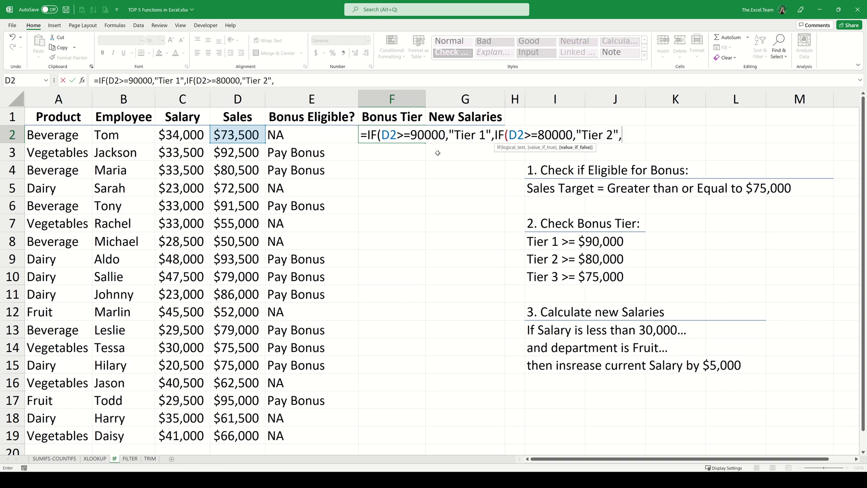
type("IF(")
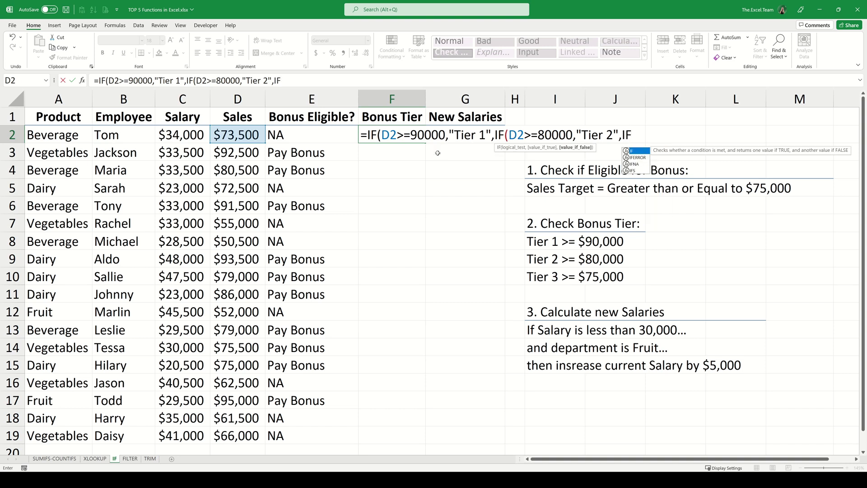
key("Left")
key("Left")
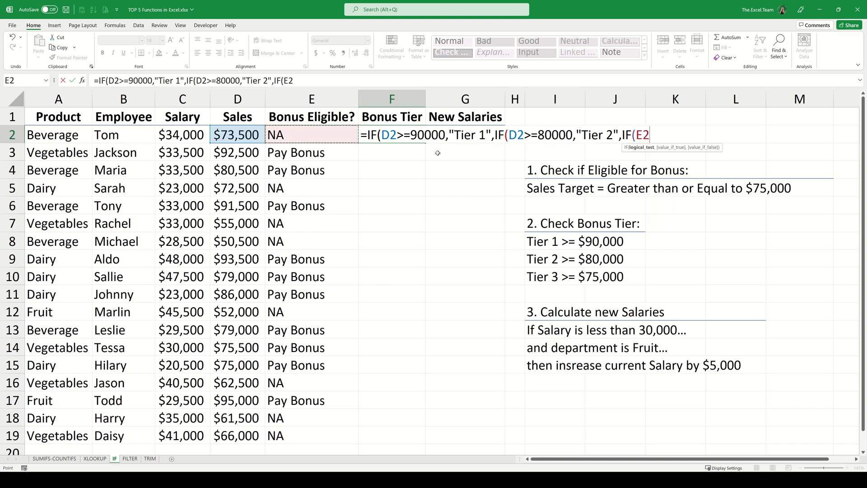
type(">")
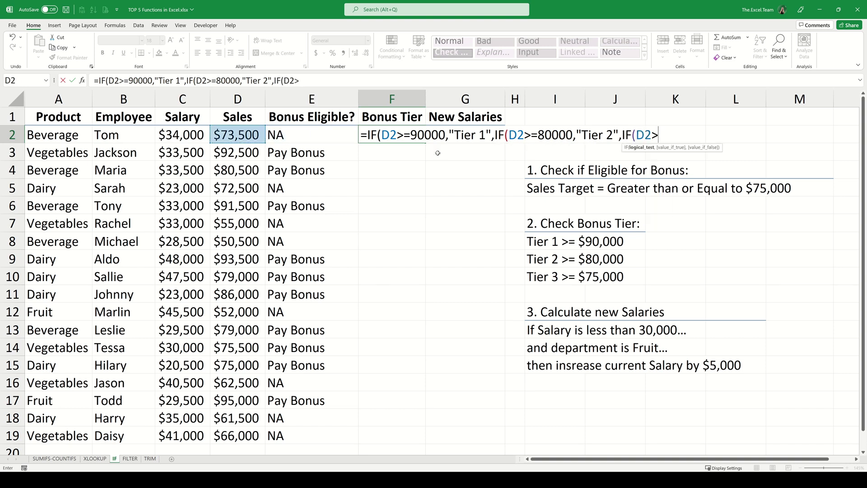
type("=75000")
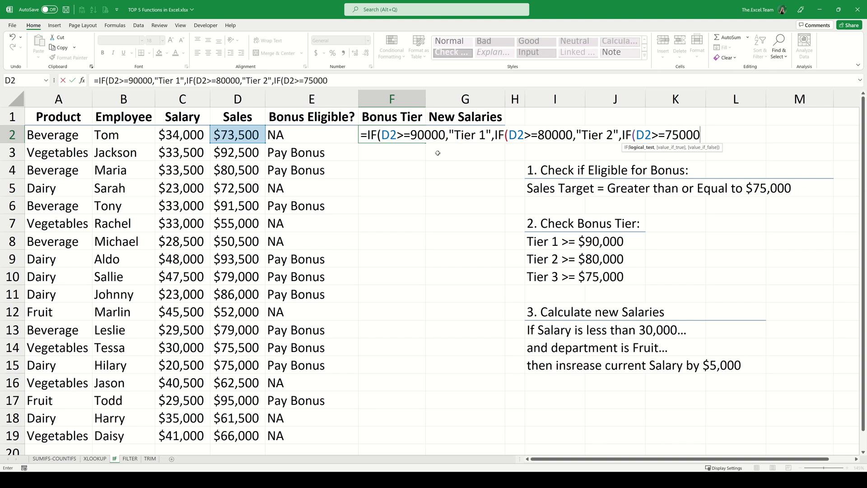
type(",\"Ti")
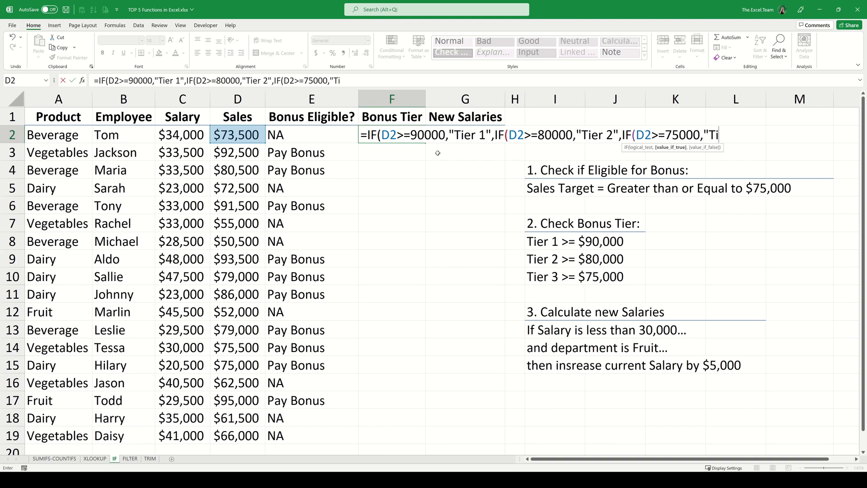
type("er 3\",\"NA\"")
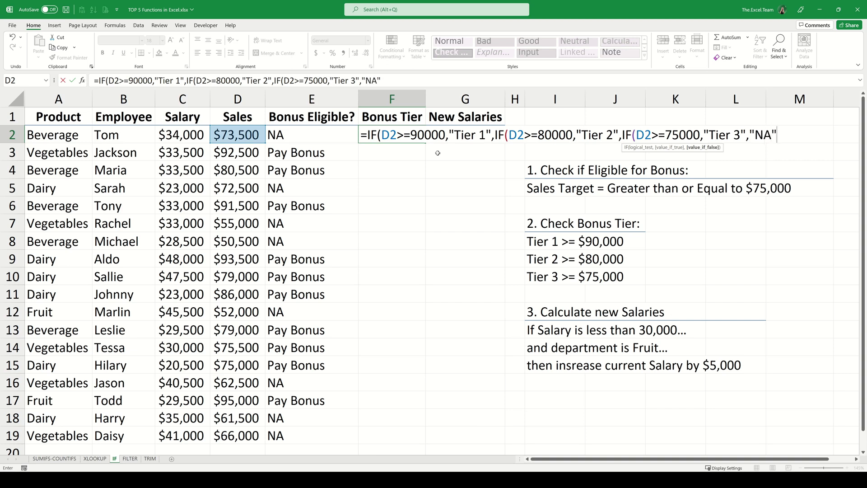
type(")))")
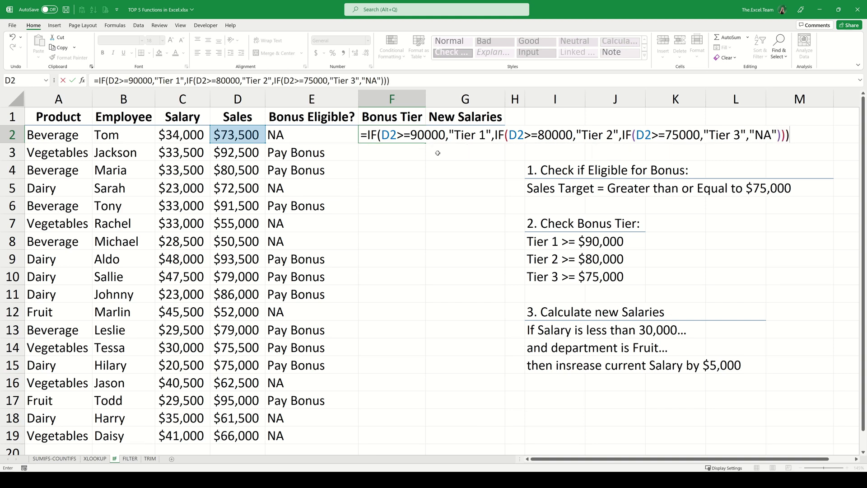
key("Return")
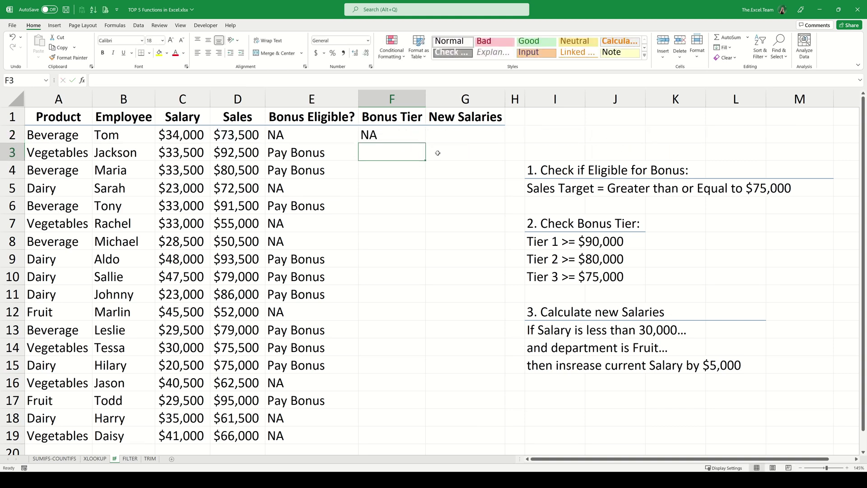
Step: Copy the Bonus Tier formula from F2 down to F19
key("Up")
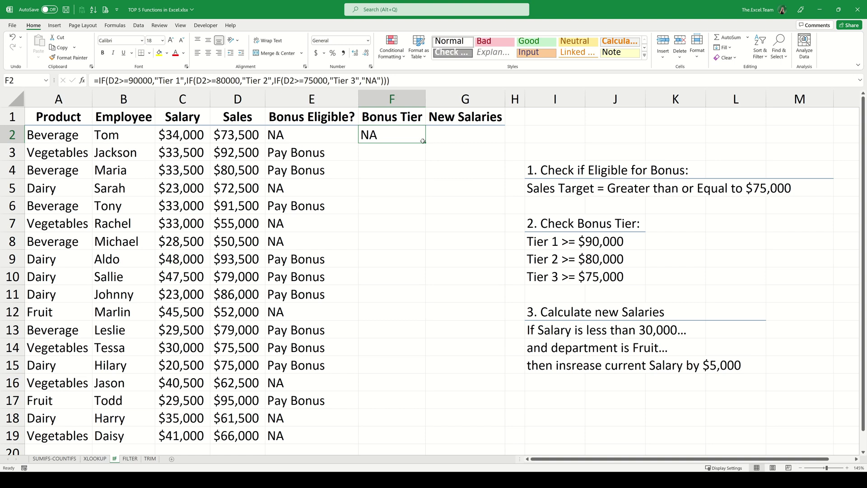
double_click(425, 142)
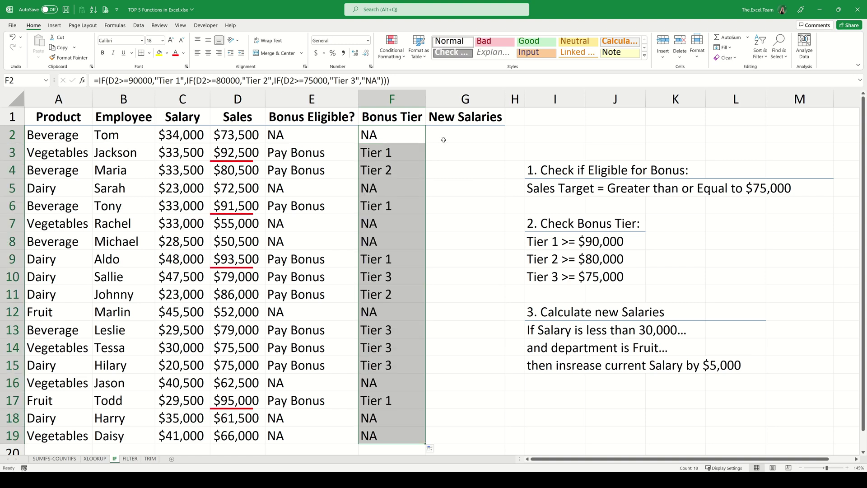
left_click(459, 136)
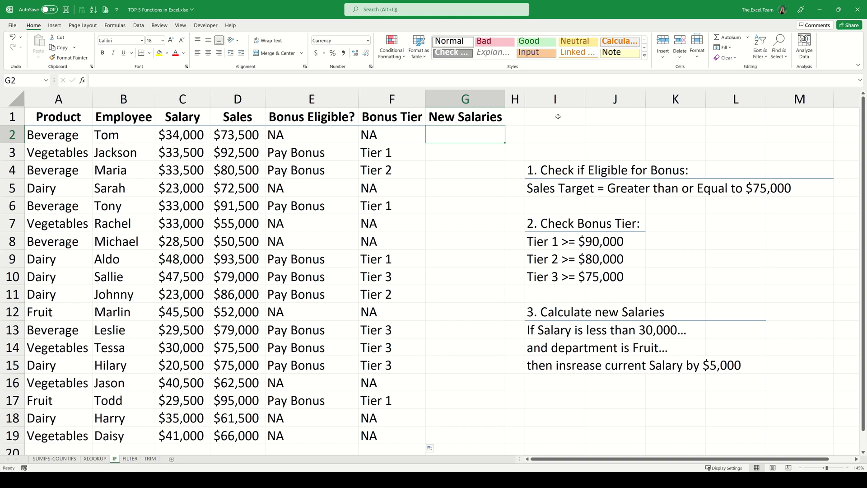
Step: In G2 enter =IF(AND(C2<30000,A2="Fruit"),C2+5000,C2), giving $34,000
type("=IF")
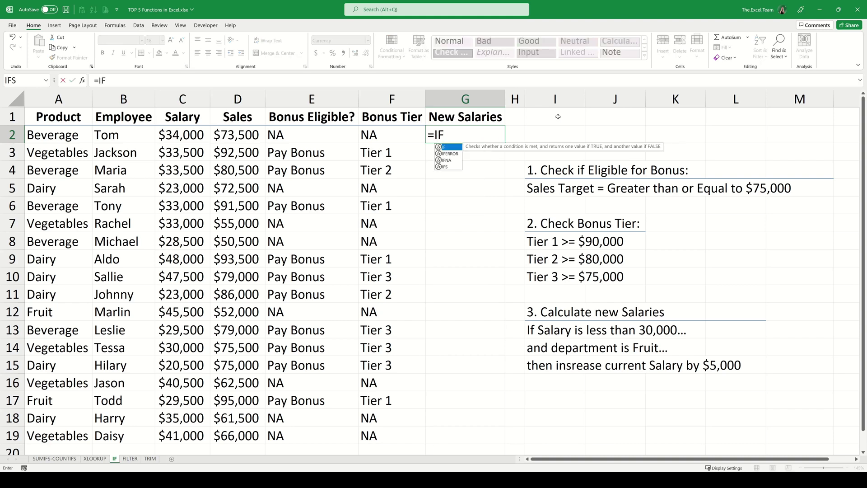
type("(AND")
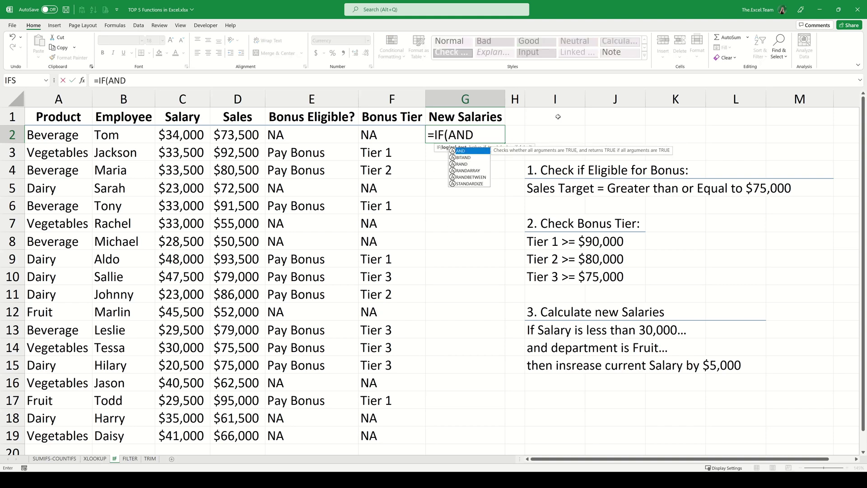
type("(")
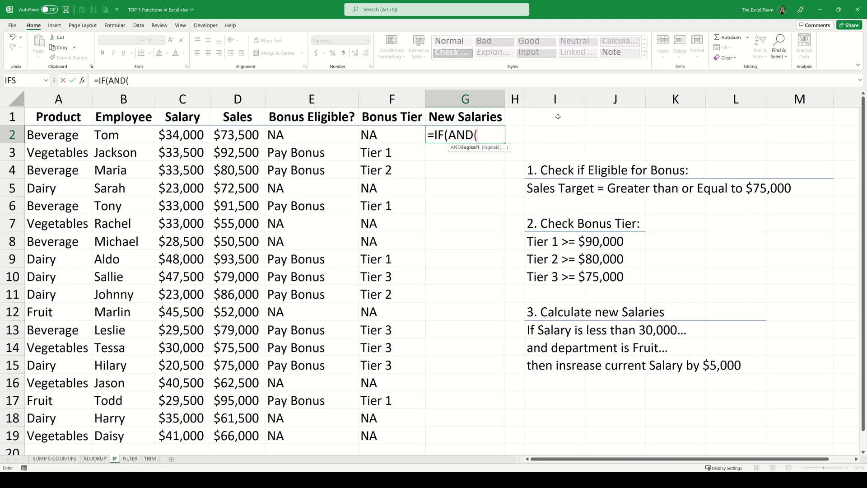
key("Left")
key("Left")
key("Left")
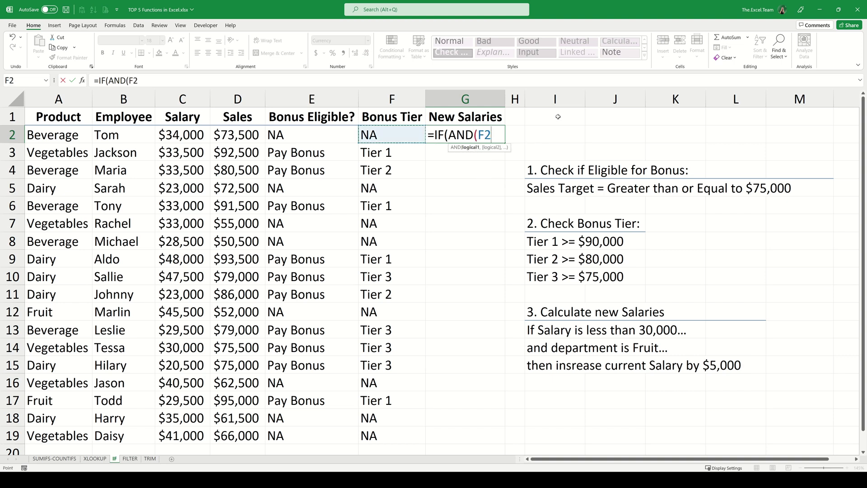
key("Left")
type("<")
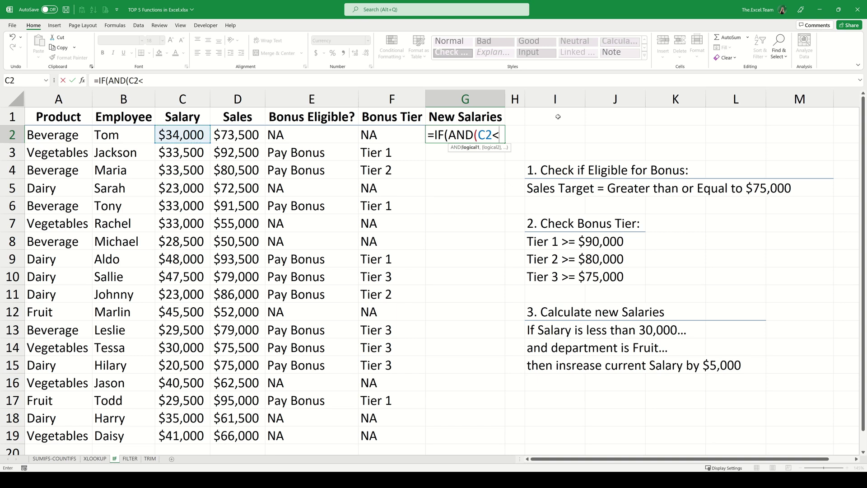
type("30000,")
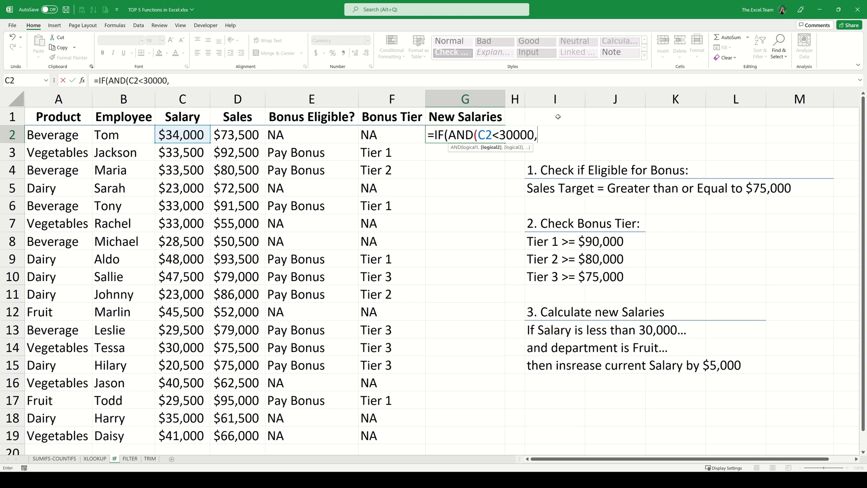
key("Left")
key("Left")
key("Left")
key("Left")
key("Left")
key("Left")
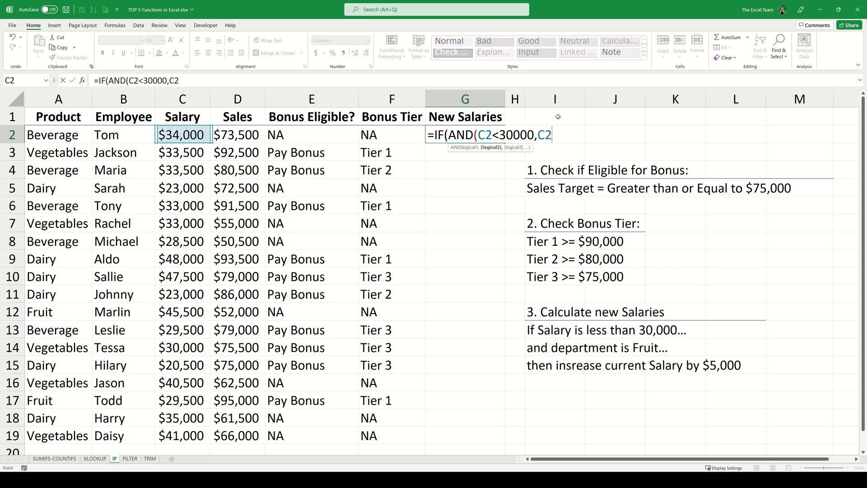
type("=")
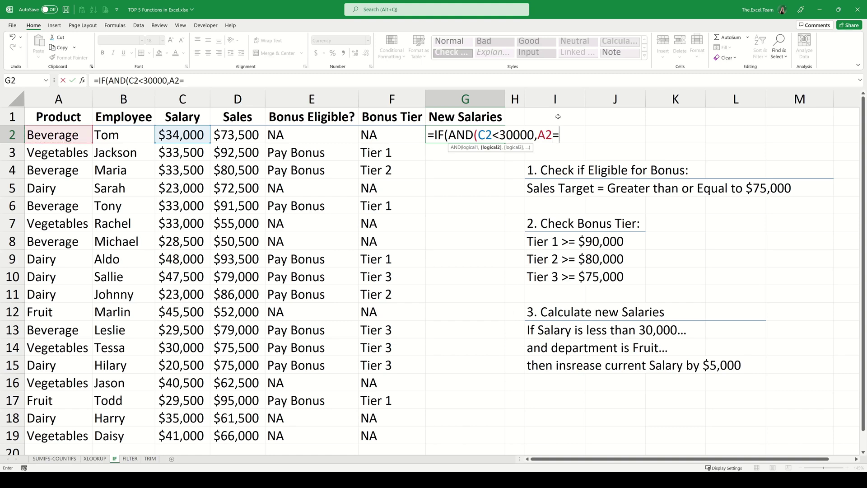
type("\"Fruit\"),")
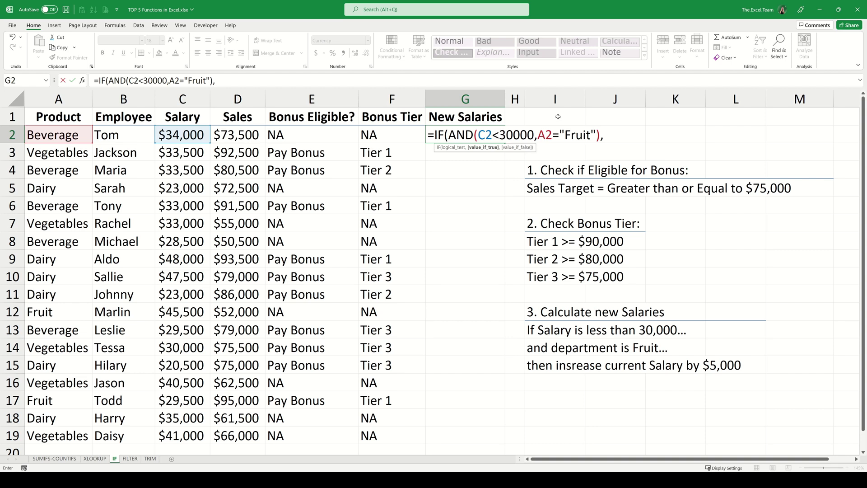
key("Left")
key("Left")
key("Left")
key("Left")
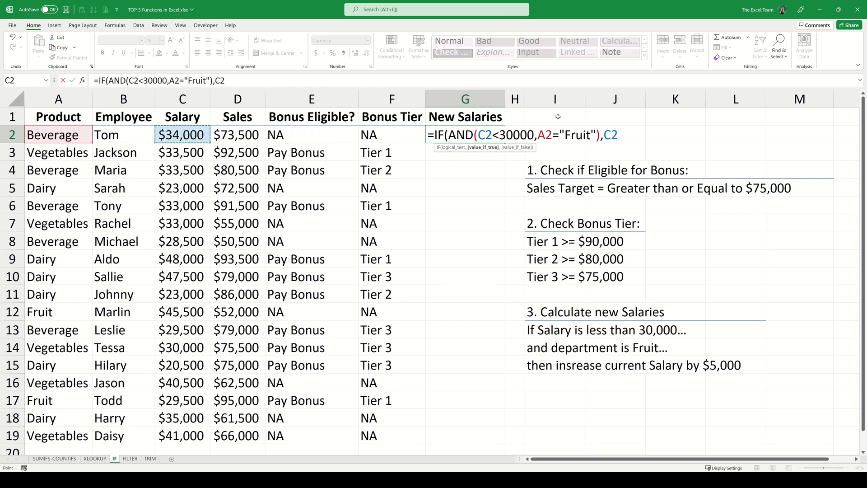
type("+5000,")
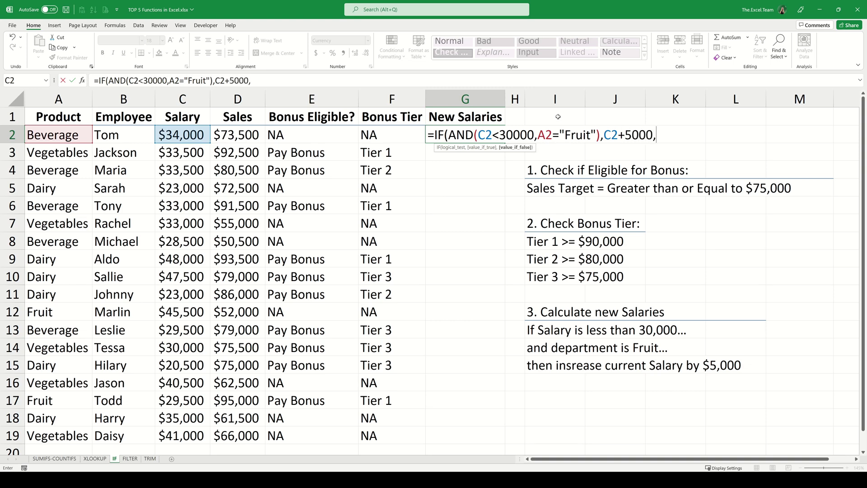
key("Left")
key("Left")
key("Left")
key("Left")
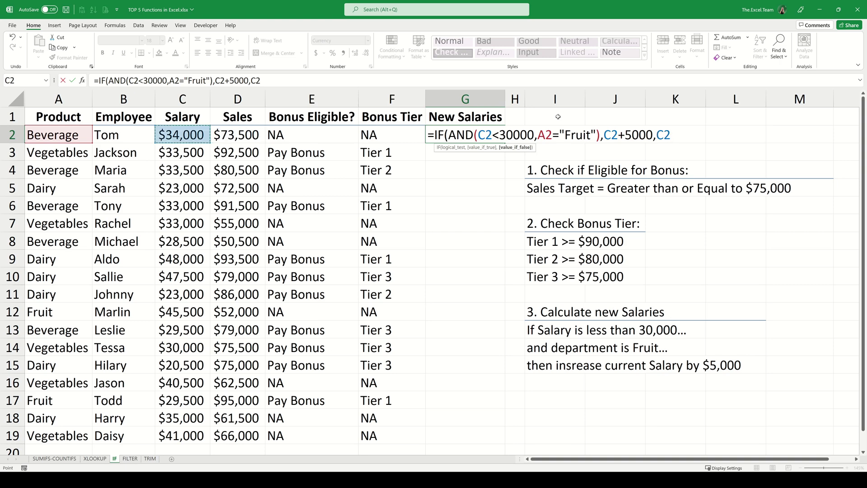
type(")")
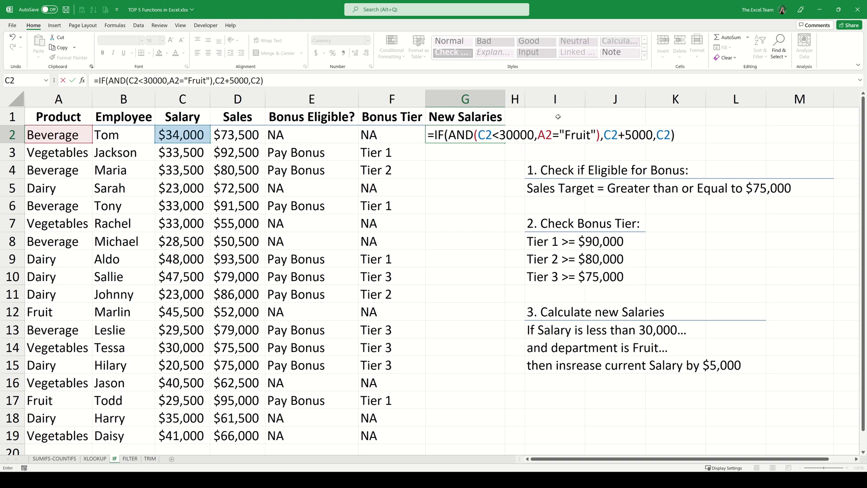
key("Return")
key("Up")
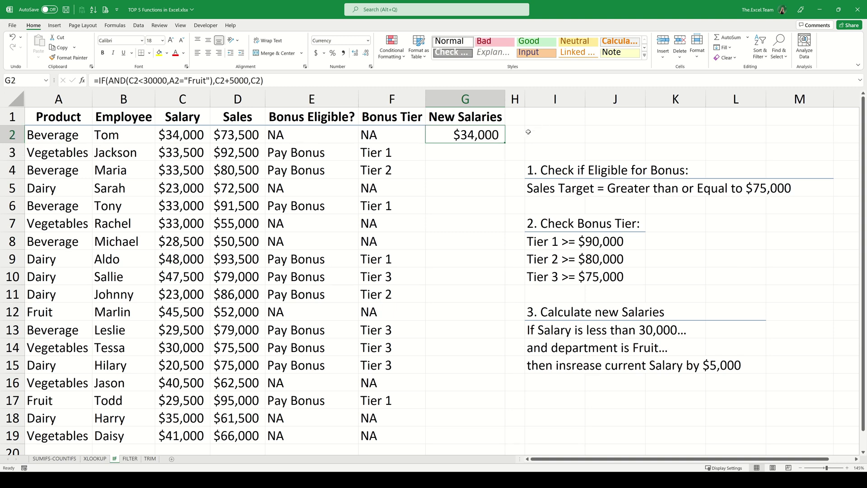
Step: Fill the New Salaries formula from G2 down to G19
double_click(505, 143)
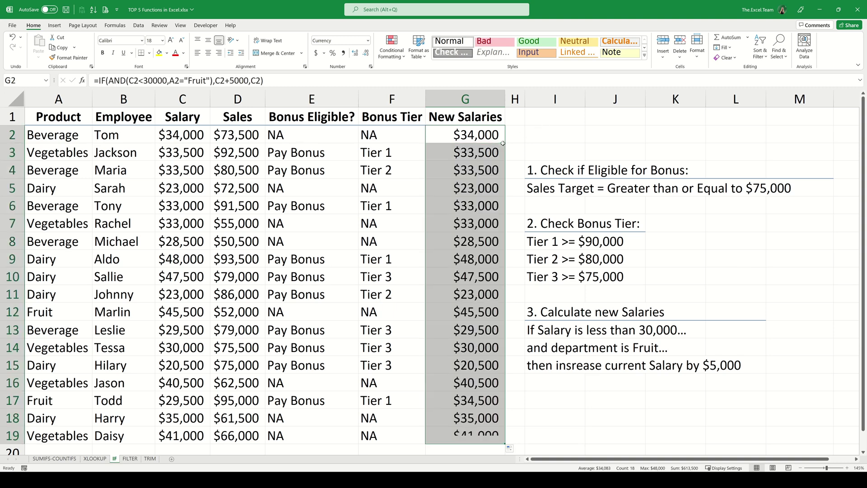
left_click(516, 119)
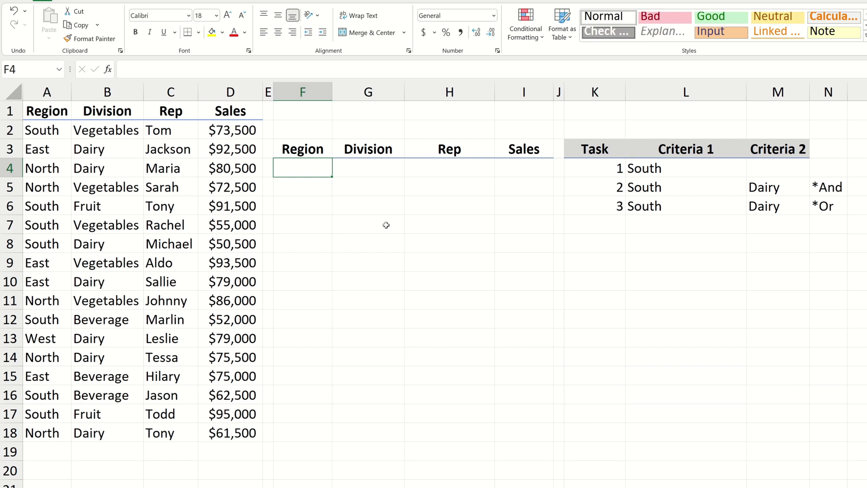
Step: In F4 enter =FILTER(A2:D18,A2:A18=L4) to spill the seven South rows
type("=FI")
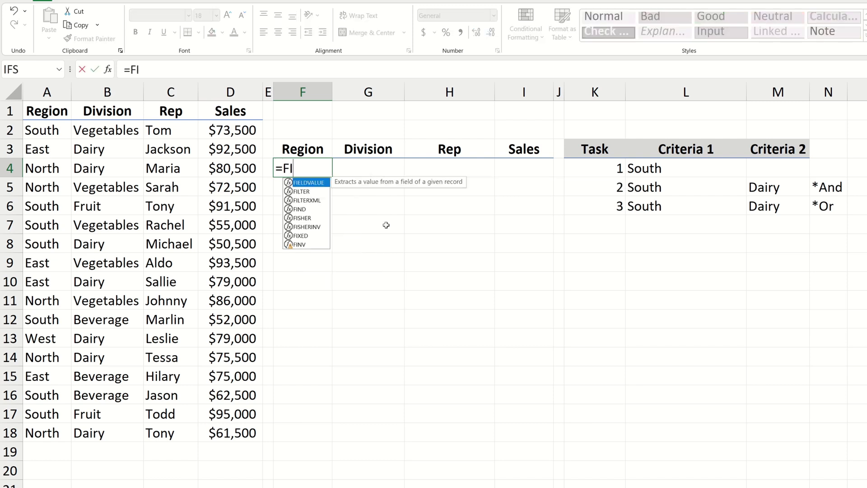
type("LTER(")
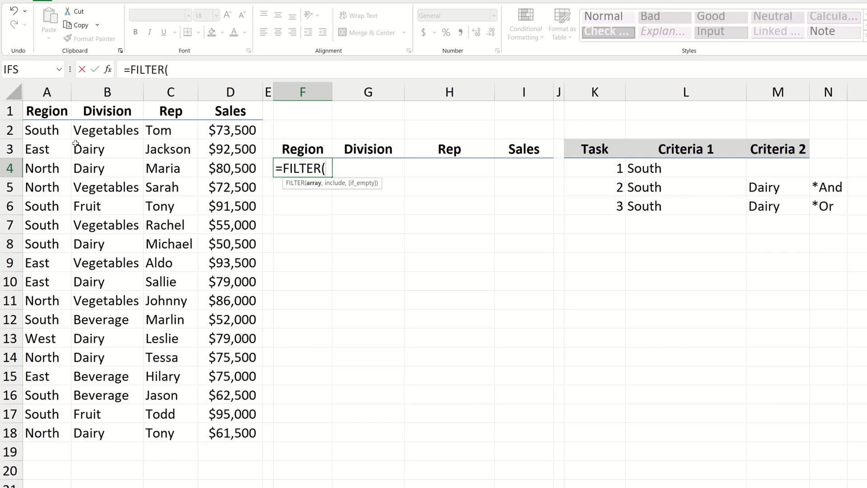
left_click_drag(62, 134, 233, 431)
type(",")
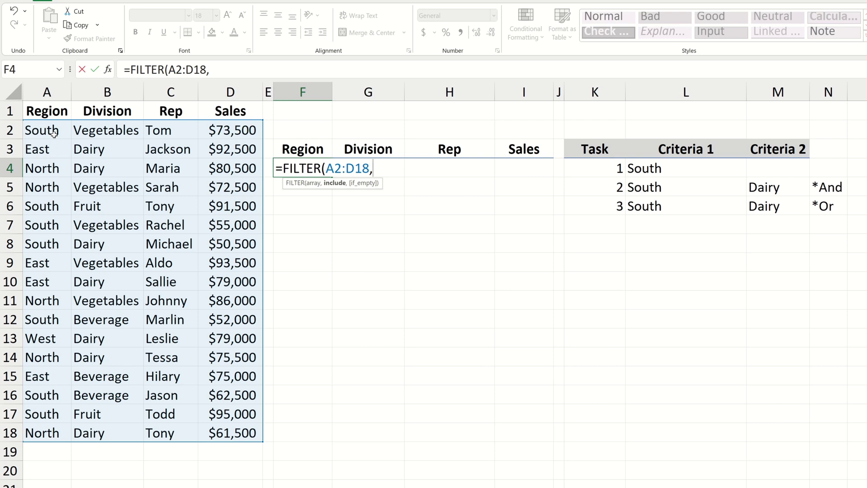
left_click_drag(52, 131, 47, 434)
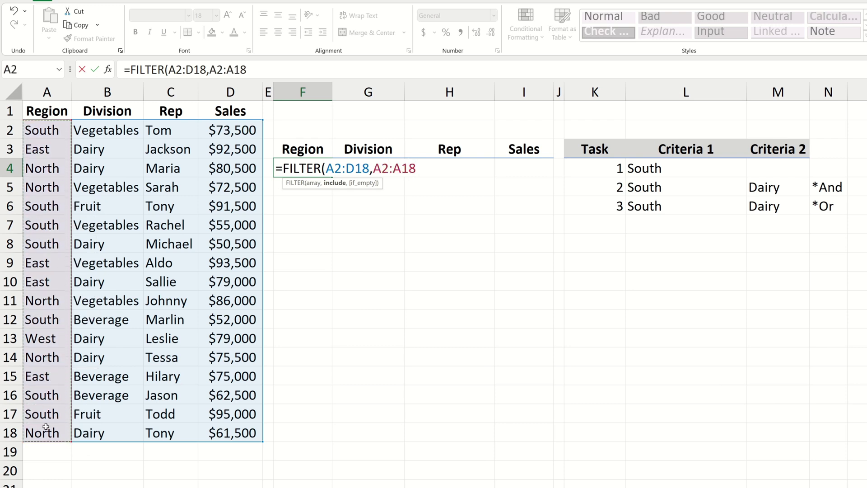
type("=")
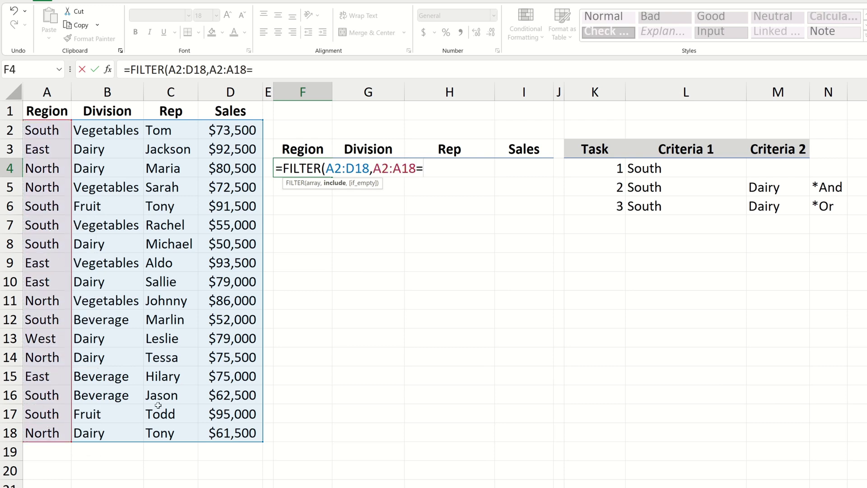
left_click(646, 164)
type(")")
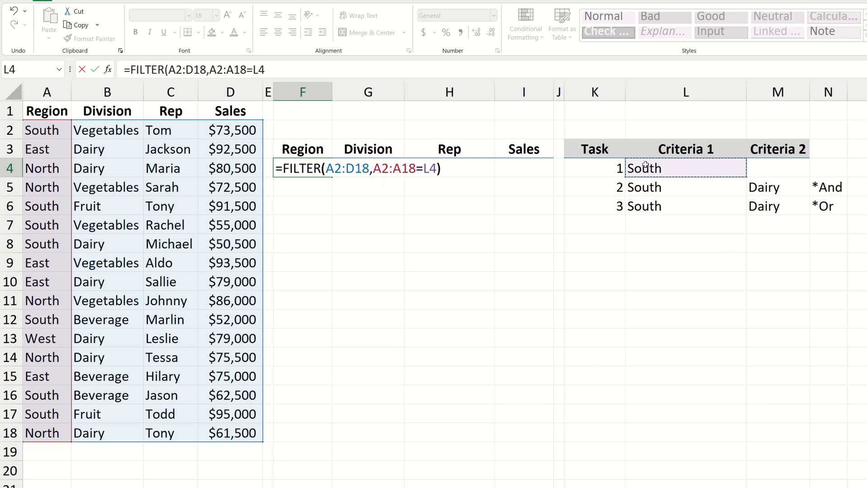
key("ctrl+Return")
key("Return")
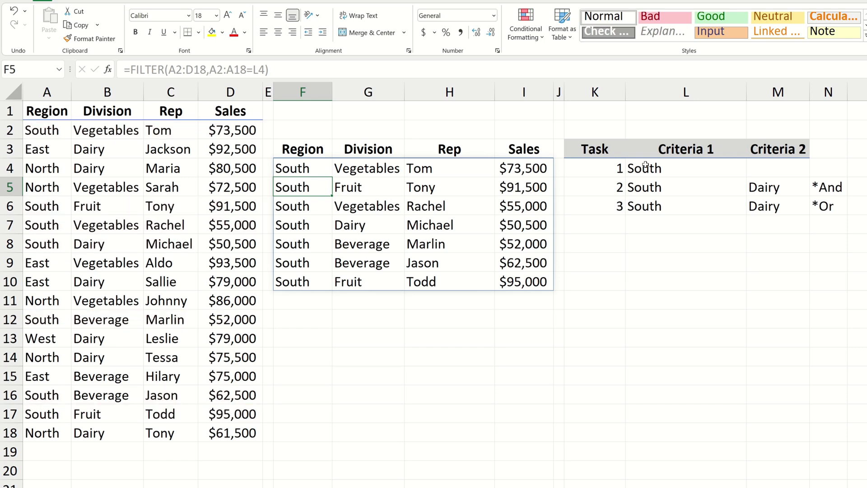
Step: Review the South FILTER formula and its spilled rows, then delete it from F4
key("Up")
key("F2")
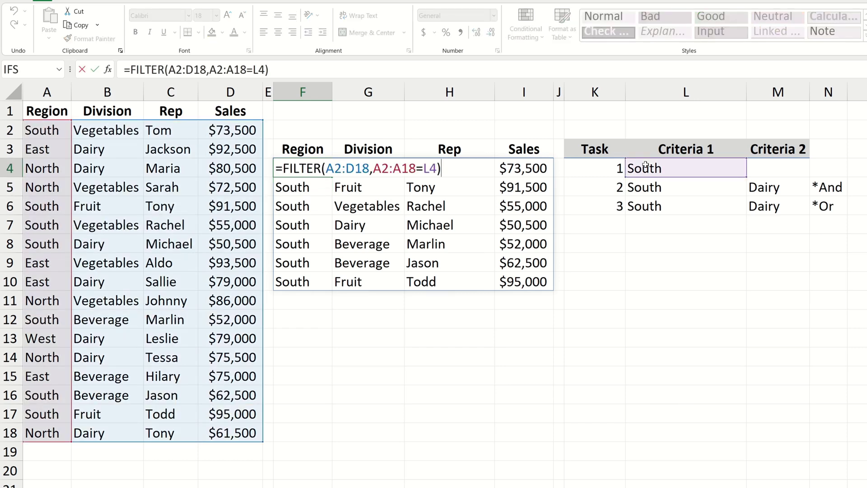
key("Escape")
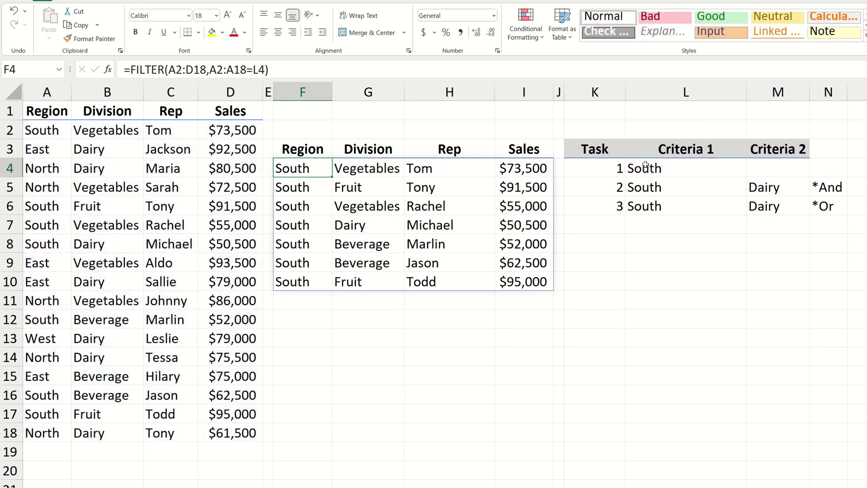
key("Down")
key("Down")
key("Down")
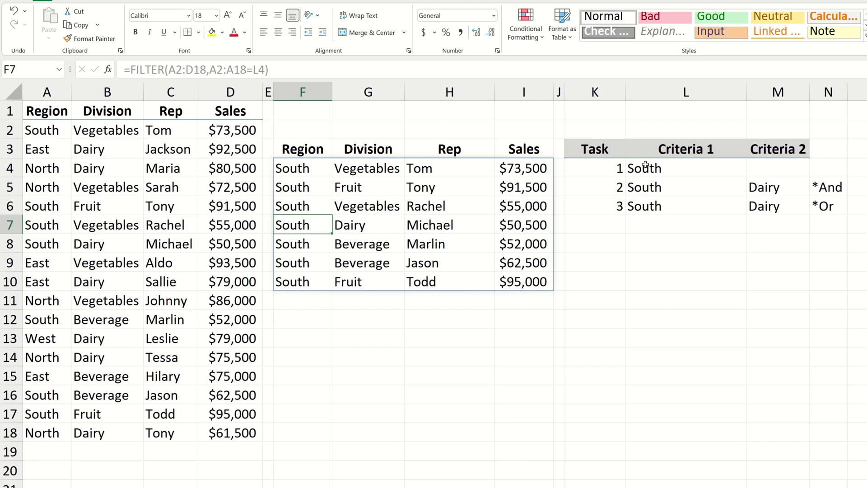
key("Up")
key("Up")
key("Up")
key("Delete")
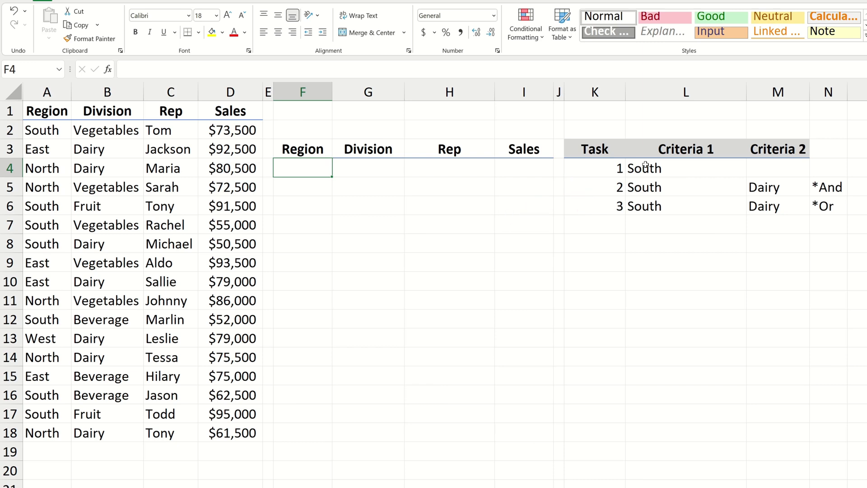
Step: Start a FILTER in F4 on A2:D18 with the Region condition (A2:A18=L5)
type("=FILTER(")
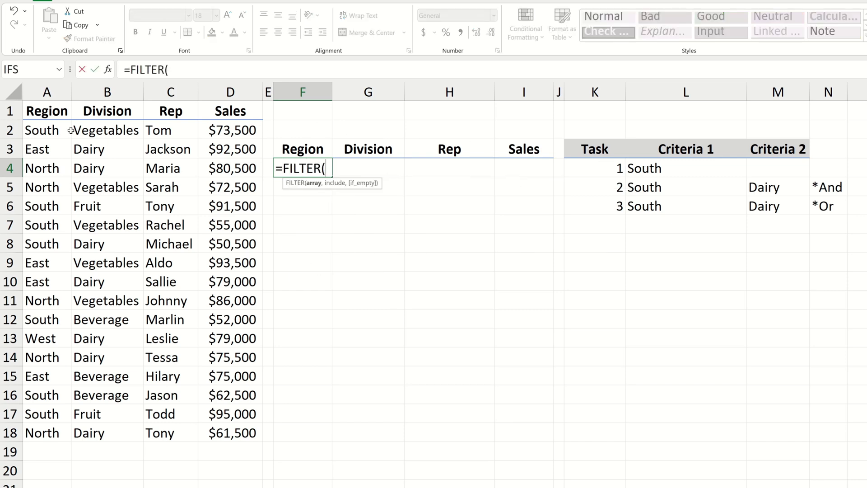
left_click_drag(71, 131, 246, 433)
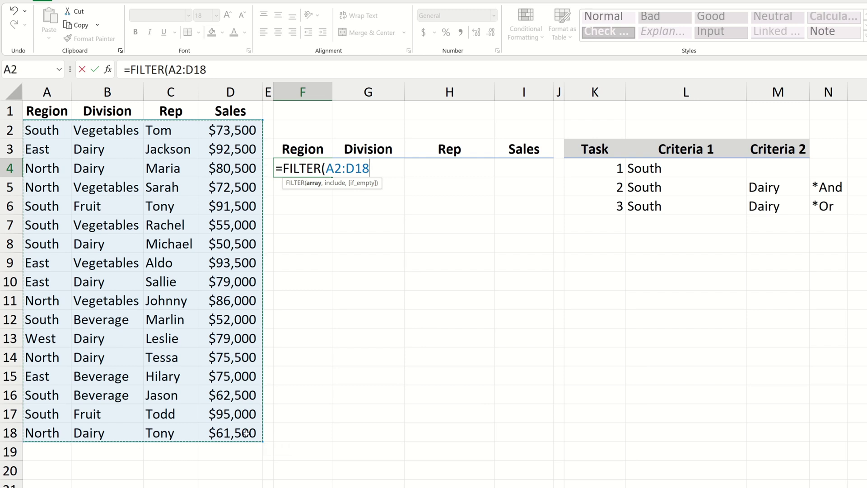
type(",(")
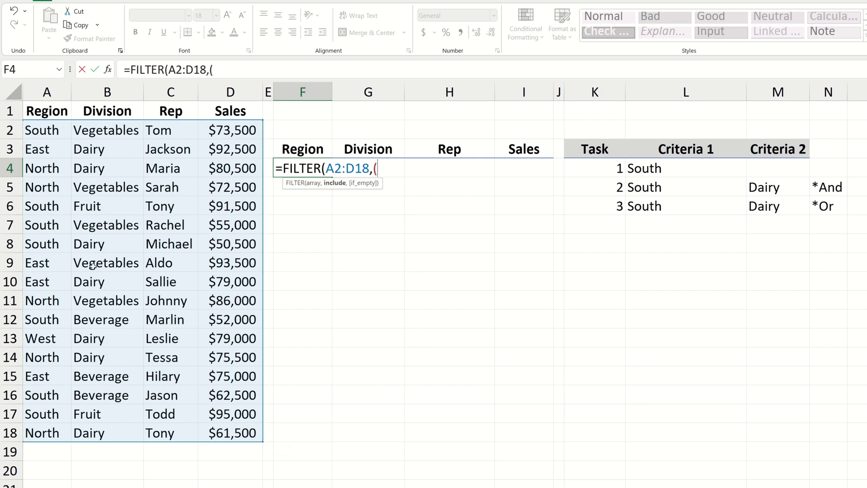
left_click_drag(54, 130, 34, 437)
type("=")
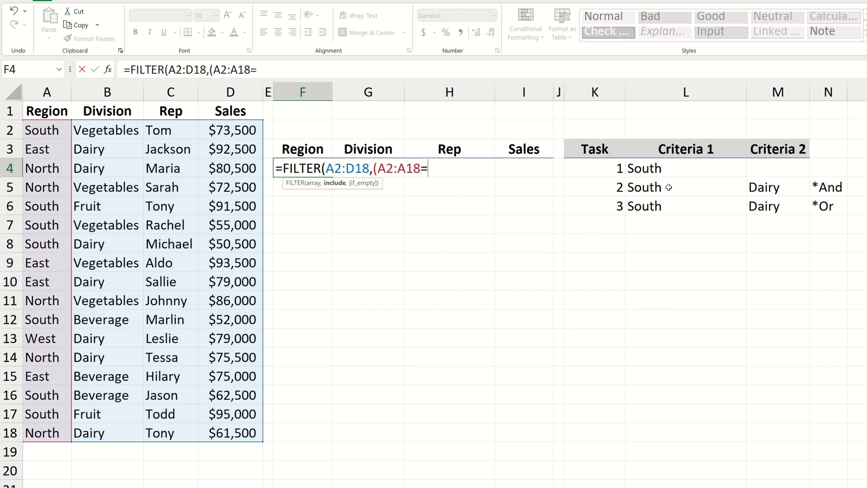
left_click(668, 188)
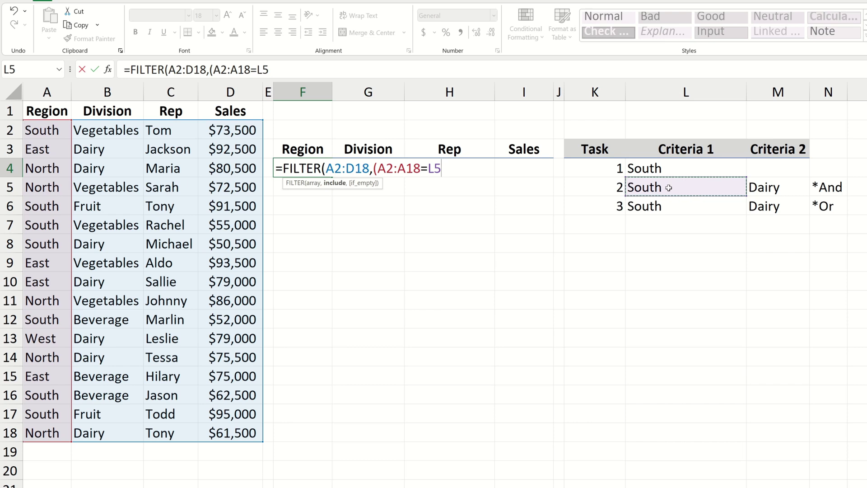
type(")*")
Step: Multiply in the Division condition (B2:B18=M5), returning the single South Dairy row at $50,500
type("(")
left_click_drag(135, 130, 121, 425)
type("=")
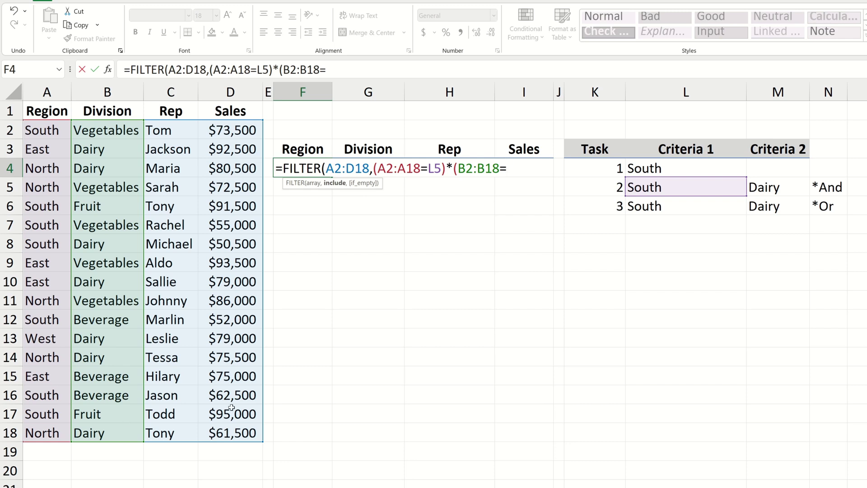
left_click(781, 188)
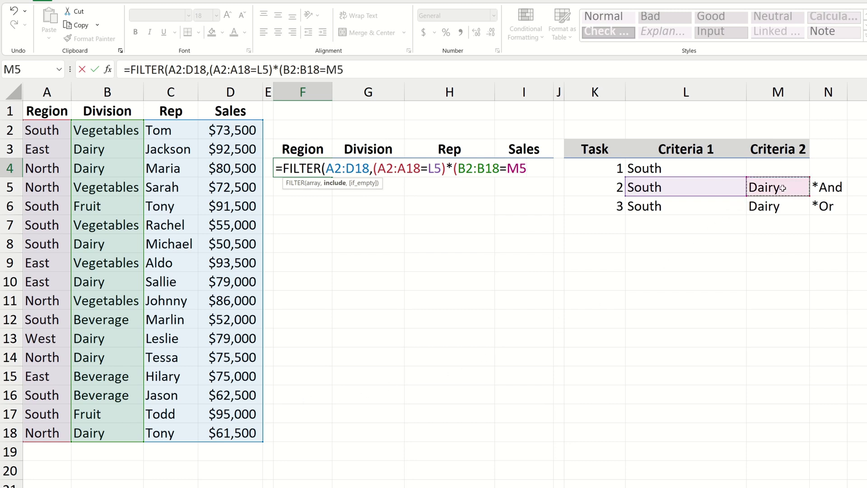
type("))")
key("Return")
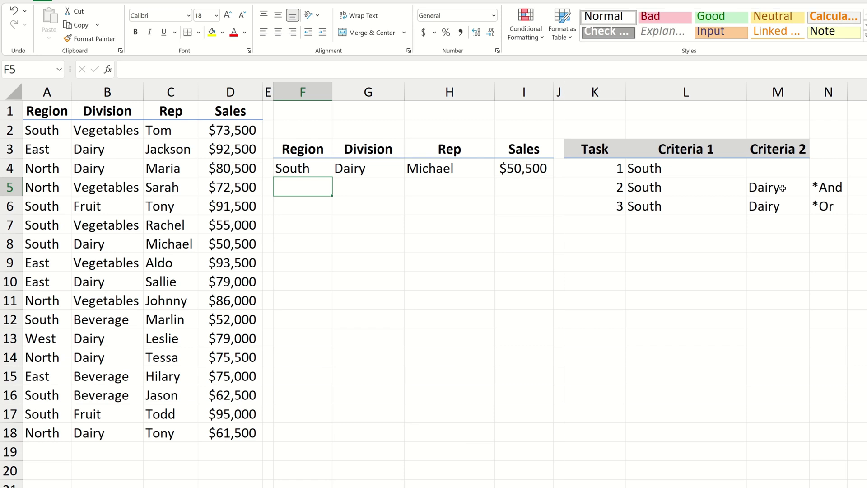
Step: Replace the * in the F4 FILTER with + so it spills the 13 South-or-Dairy rows
key("Up")
key("F2")
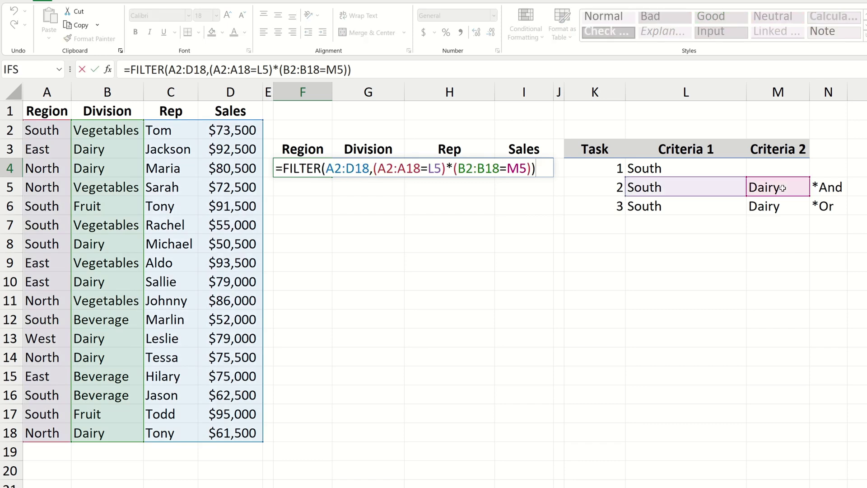
key("Left")
key("Left")
key("Left")
key("Left")
key("Left")
key("Left")
key("Left")
key("Left")
key("Left")
key("Left")
key("Left")
key("Left")
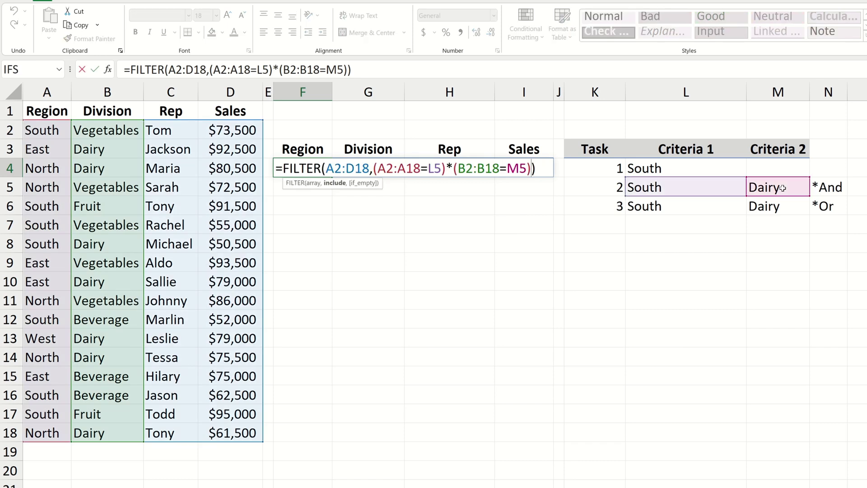
key("shift+Left")
type("+")
key("Return")
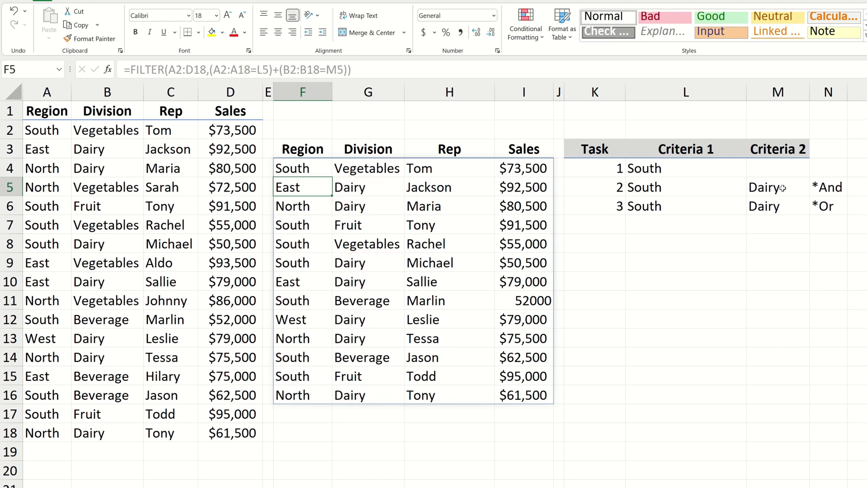
key("Down")
key("Down")
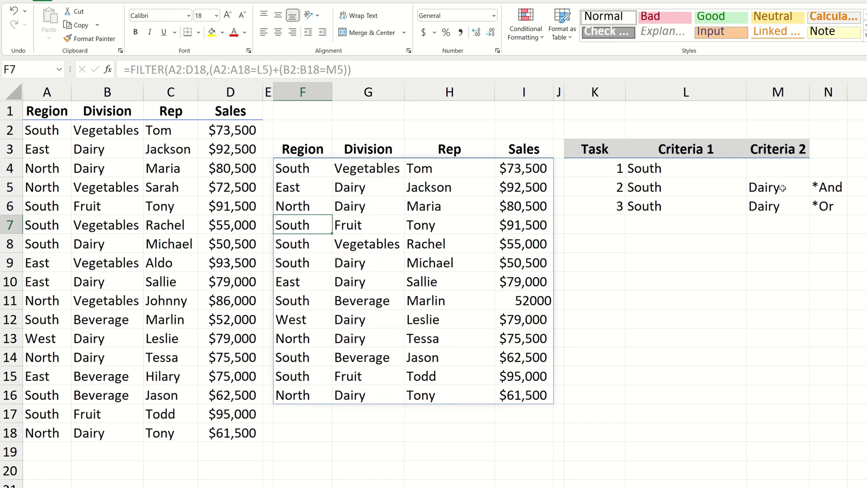
type("Hello")
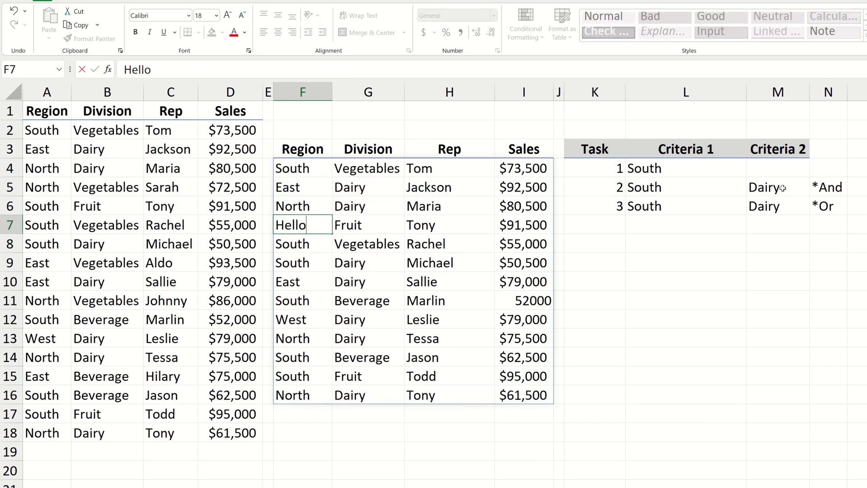
key("Return")
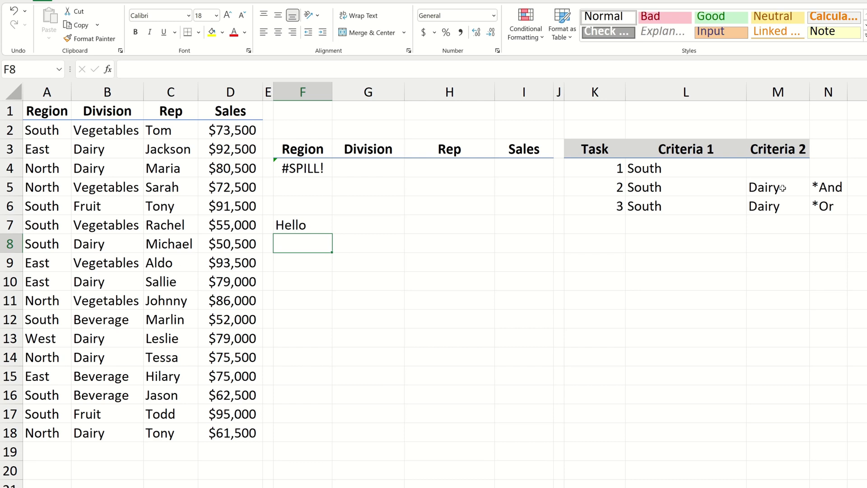
key("Up")
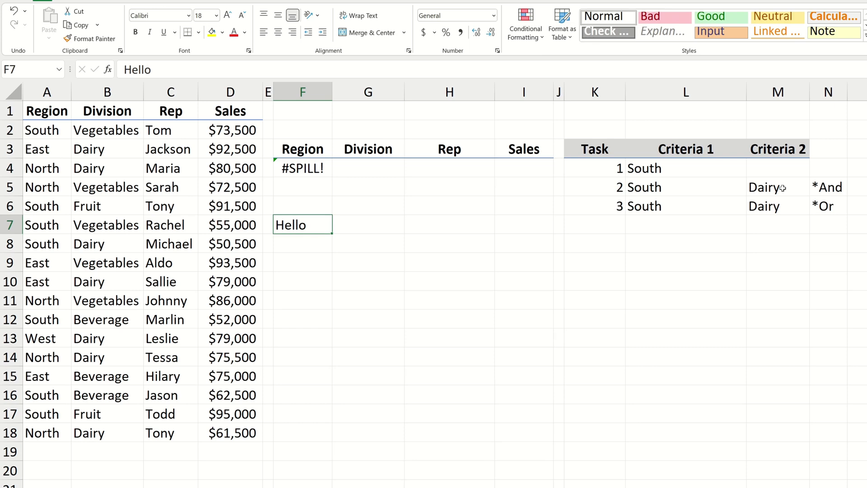
key("Delete")
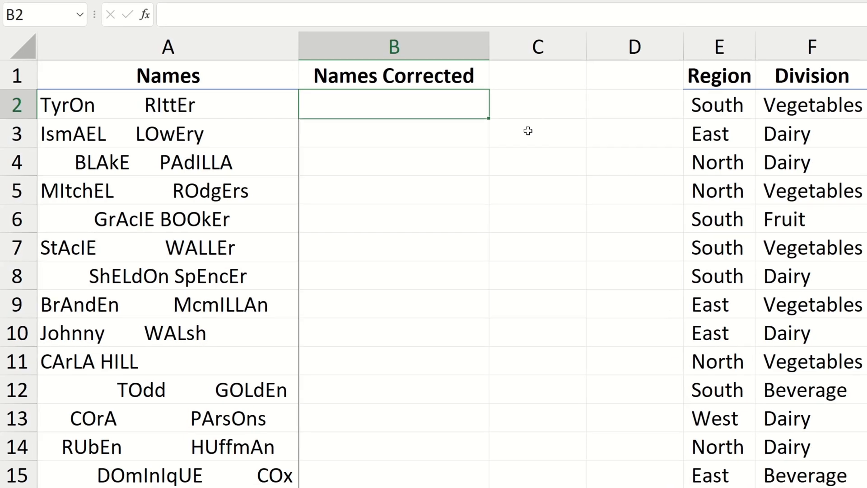
Step: Enter =TRIM(A2) in B2
type("=TRIM(")
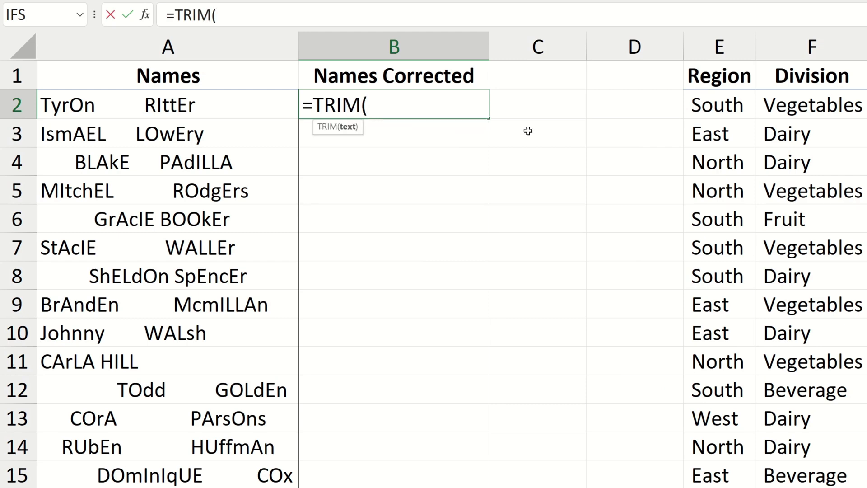
key("Left")
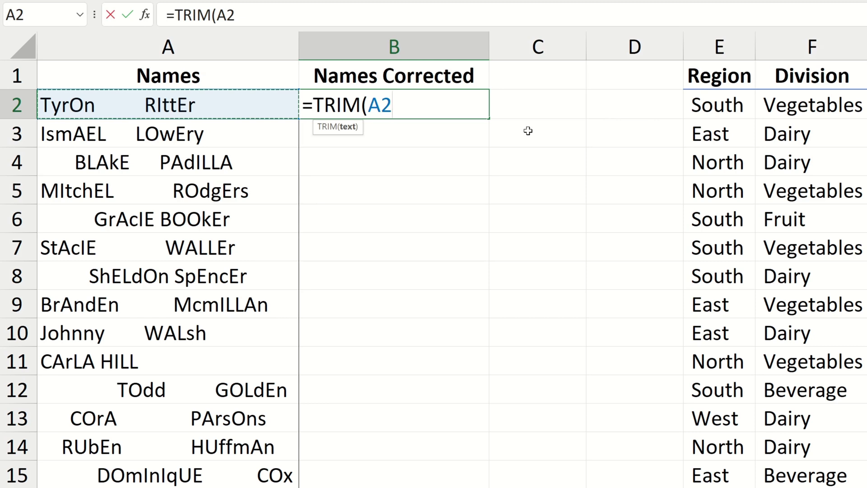
type(")")
key("Return")
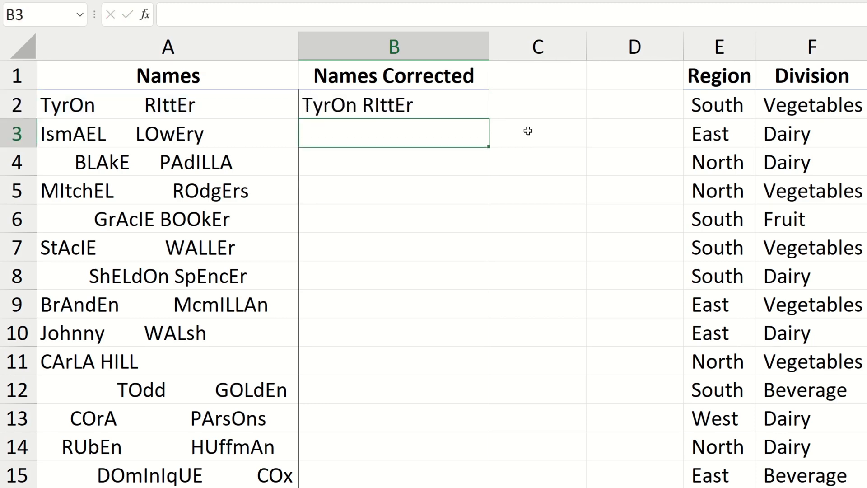
Step: Fill the TRIM formula down the Names Corrected column to B15
key("Up")
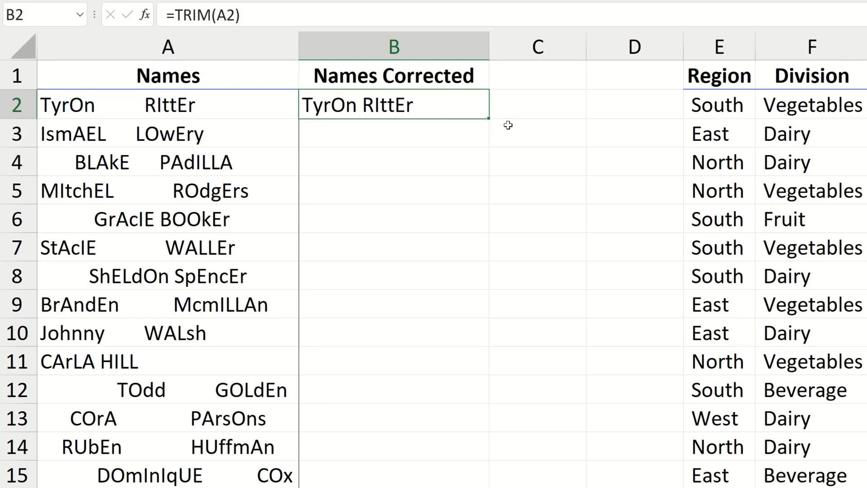
double_click(490, 119)
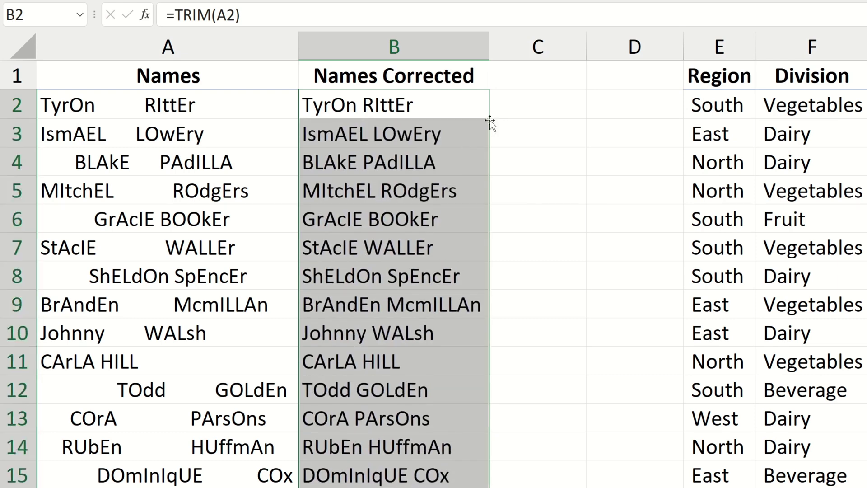
left_click(502, 110)
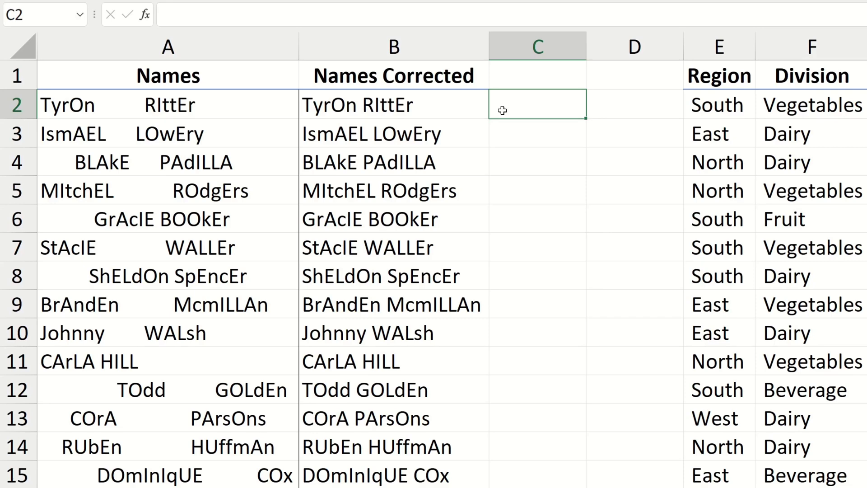
key("Left")
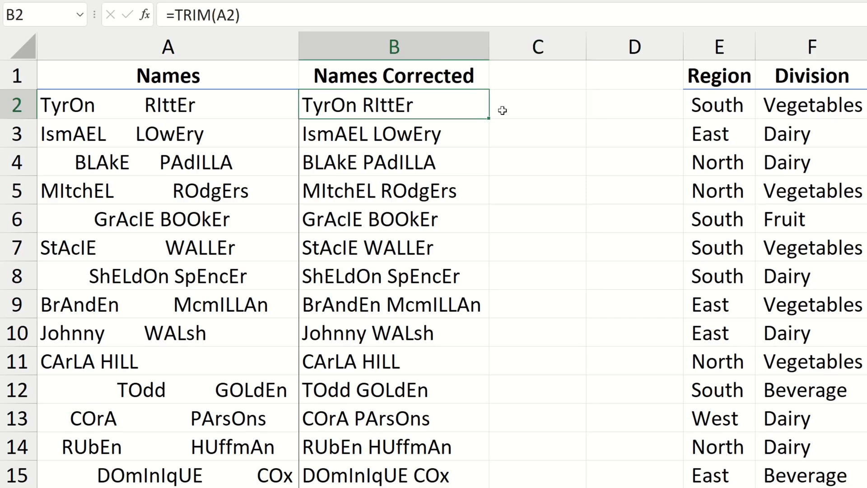
key("F2")
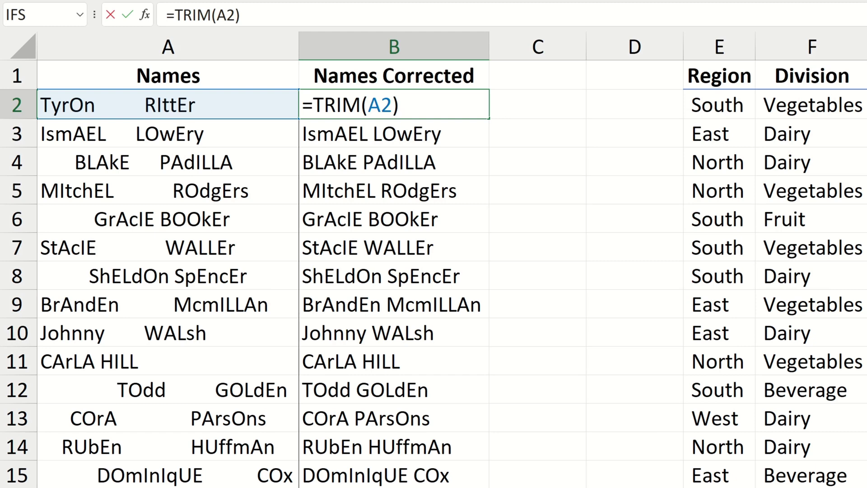
Step: Change B2's formula to =PROPER(TRIM(A2))
key("Home")
key("Right")
type("PROPER(")
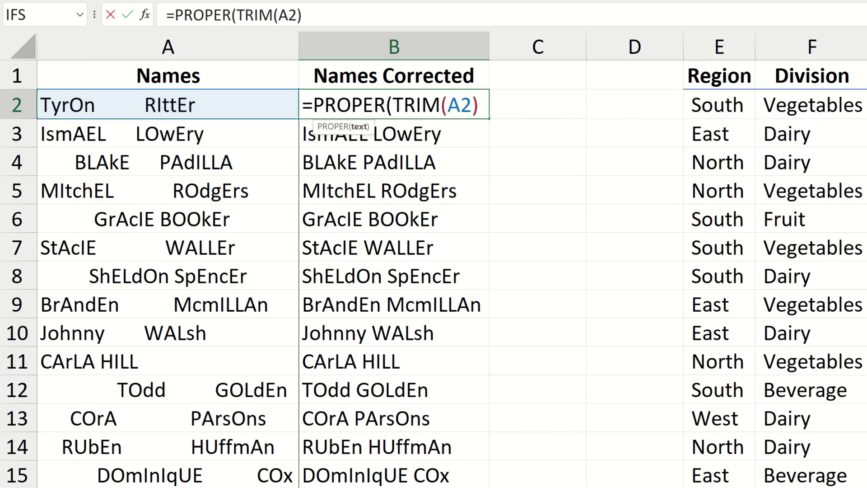
key("End")
type(")")
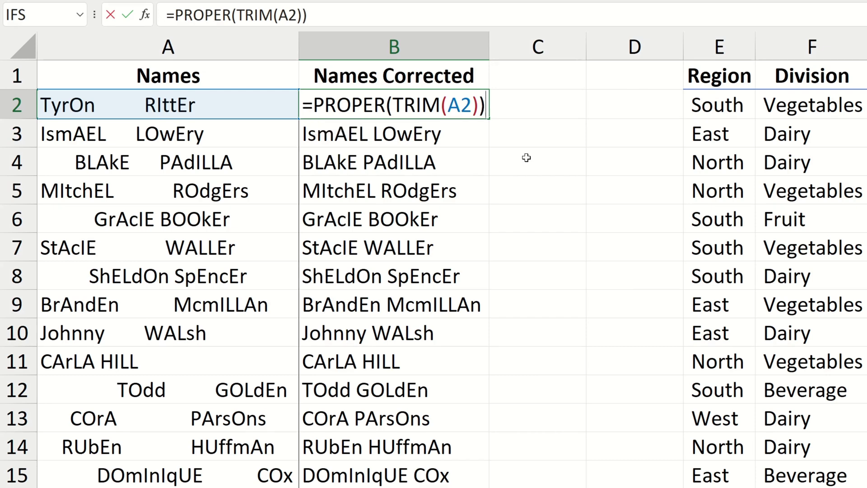
key("Return")
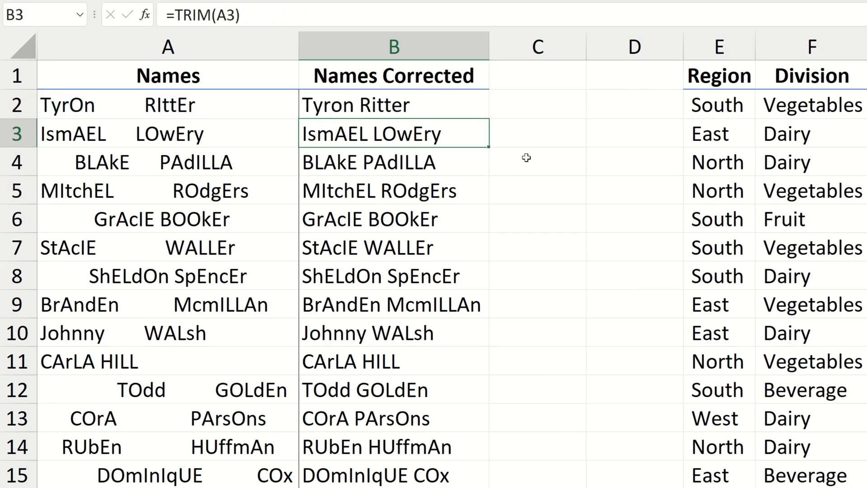
Step: Fill the PROPER(TRIM) formula down column B
key("Up")
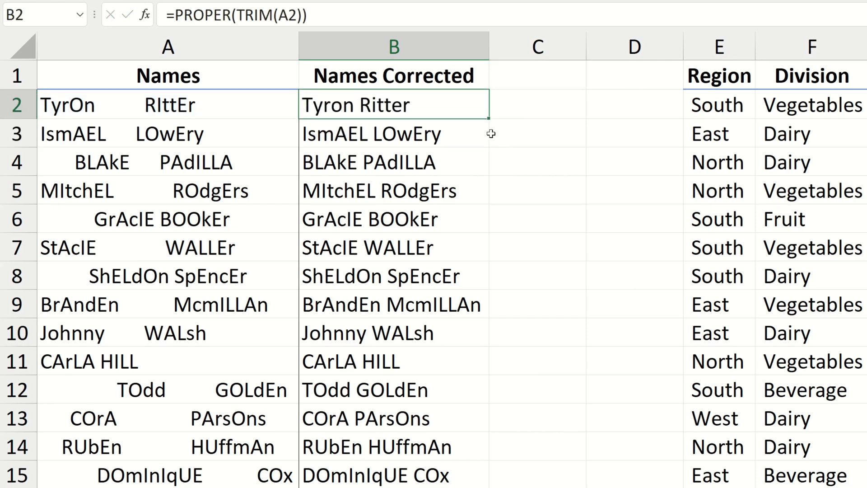
double_click(488, 118)
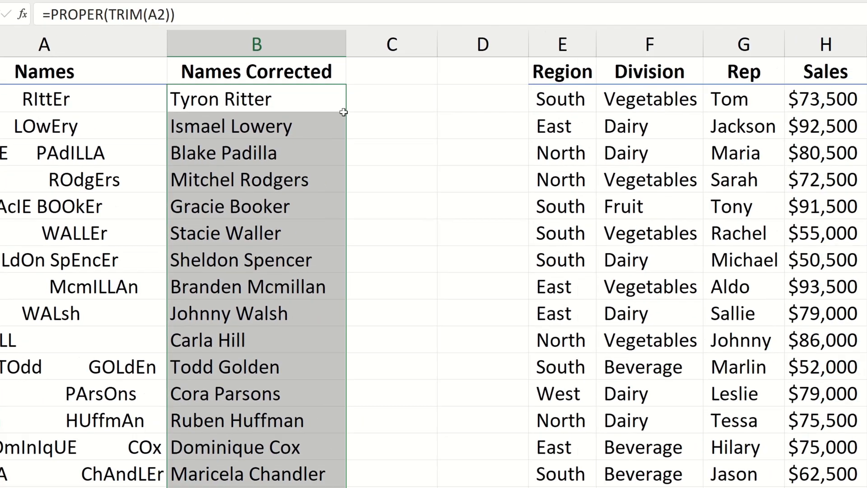
left_click(494, 111)
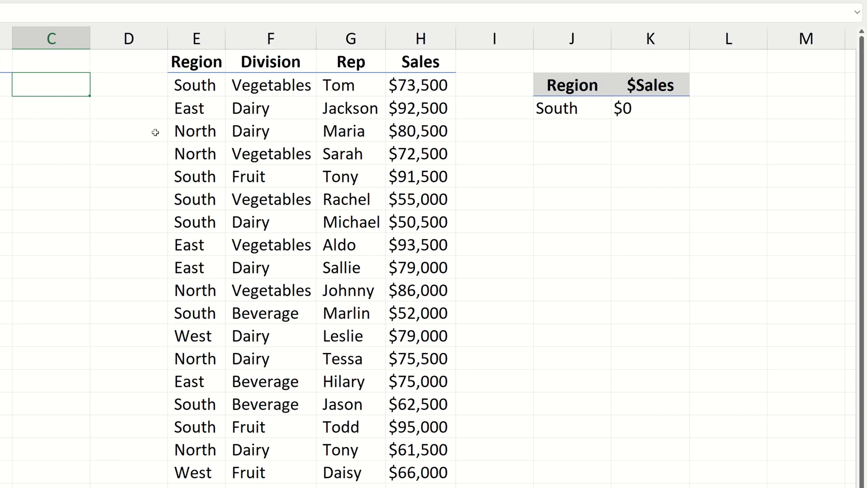
left_click(633, 109)
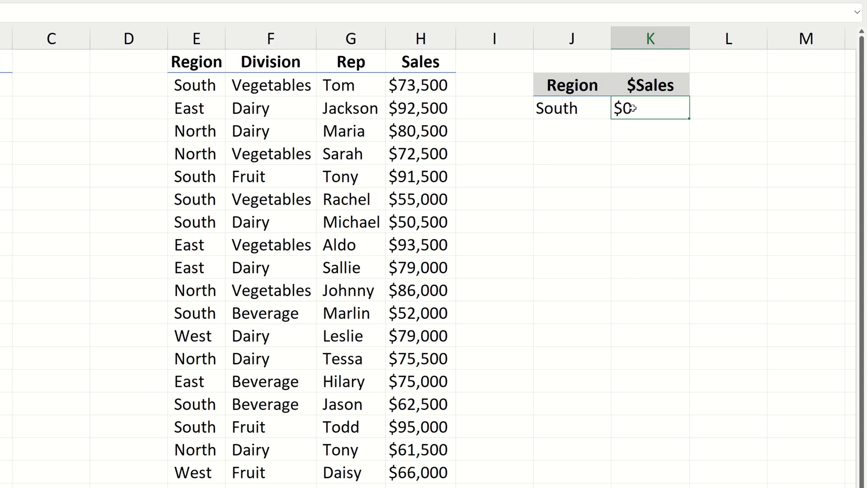
key("F2")
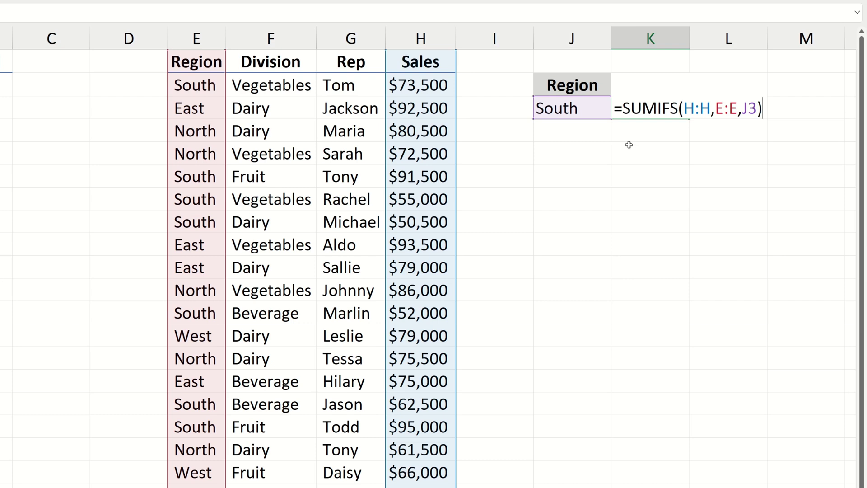
key("Escape")
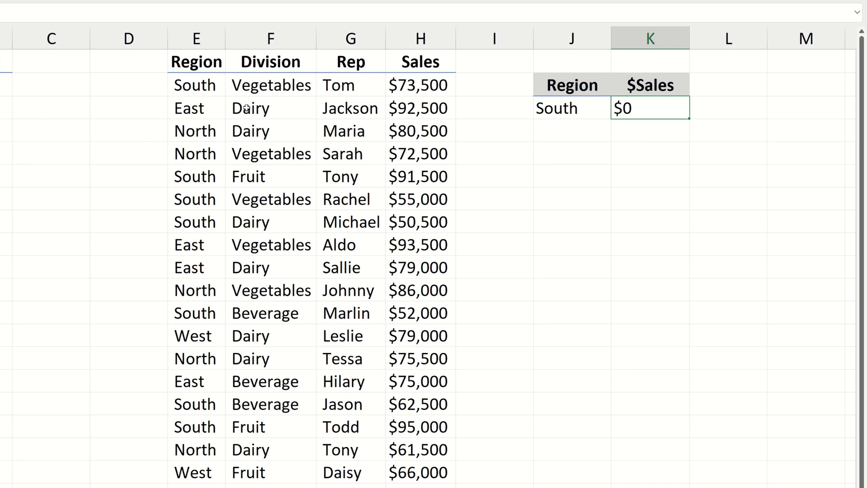
left_click(216, 90)
key("F2")
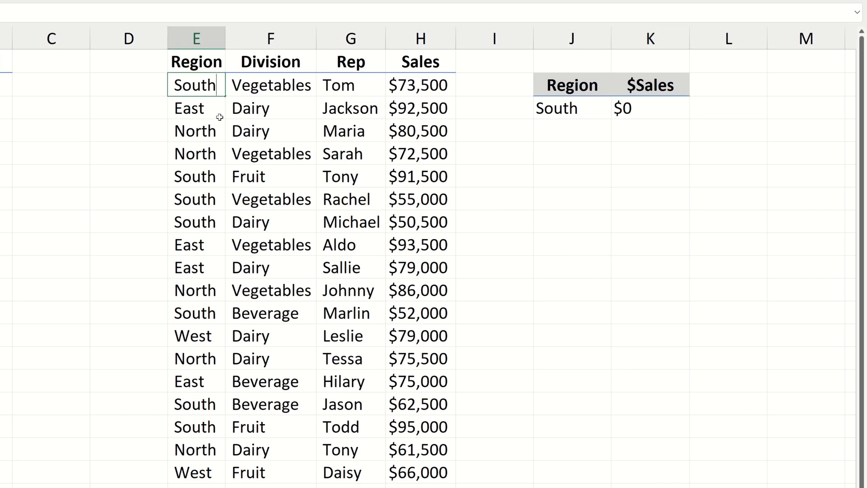
key("Left")
key("Left")
key("Left")
key("Left")
key("Left")
key("Left")
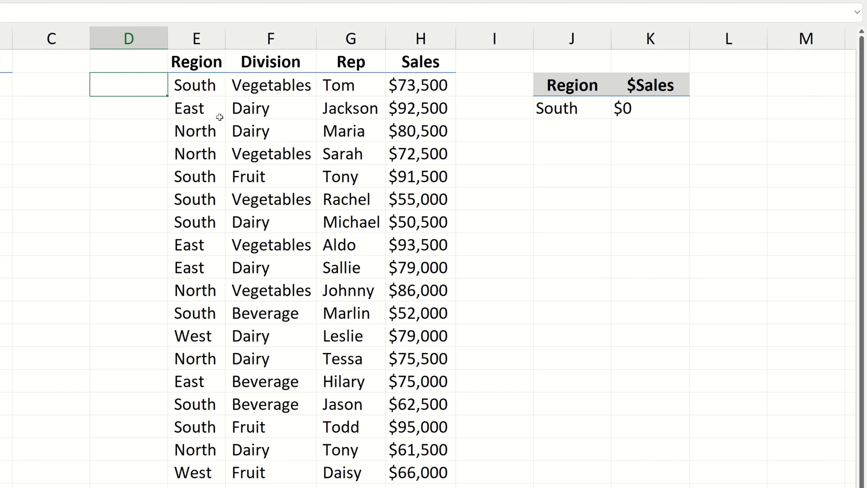
Step: Enter =TRIM(E2) in D2 and fill it down column D
type("=TRIM(")
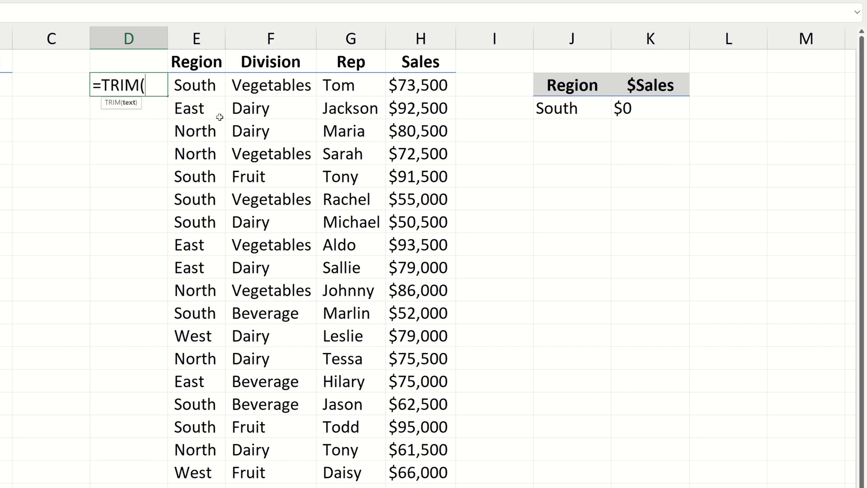
key("Right")
type(")")
key("Return")
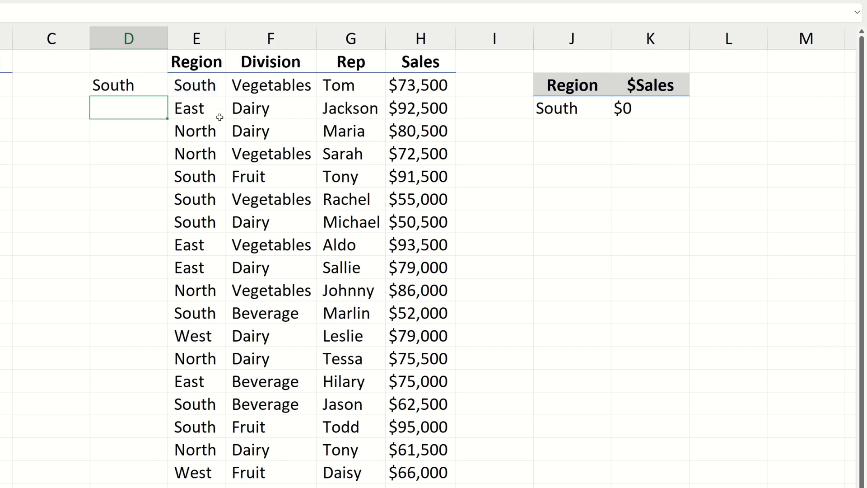
key("Up")
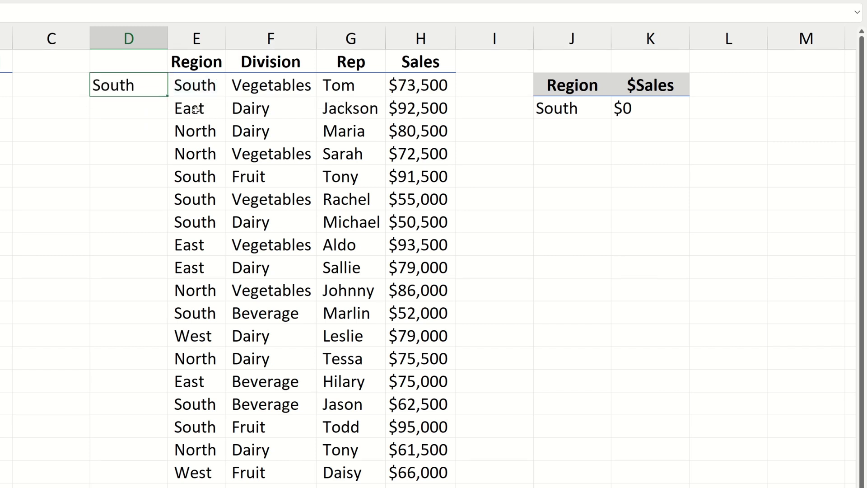
double_click(167, 96)
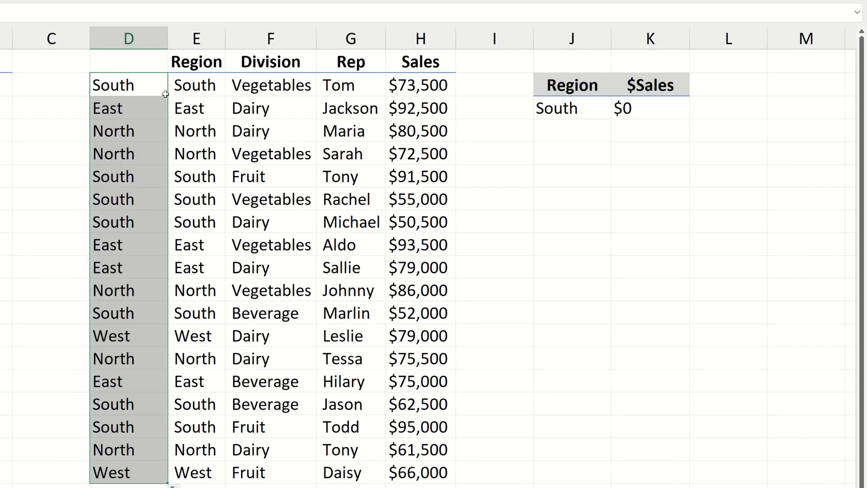
Step: Paste the trimmed regions as values over column E and autofit column K to show $480,000
key("ctrl+c")
right_click(191, 86)
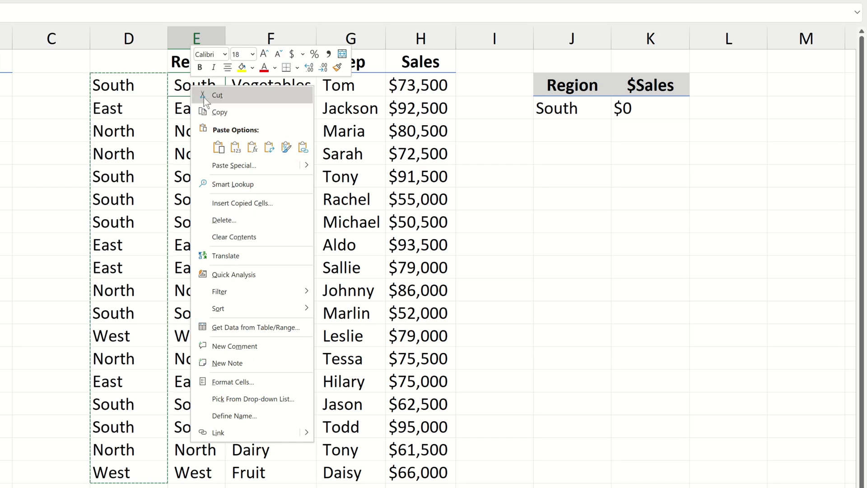
left_click(235, 147)
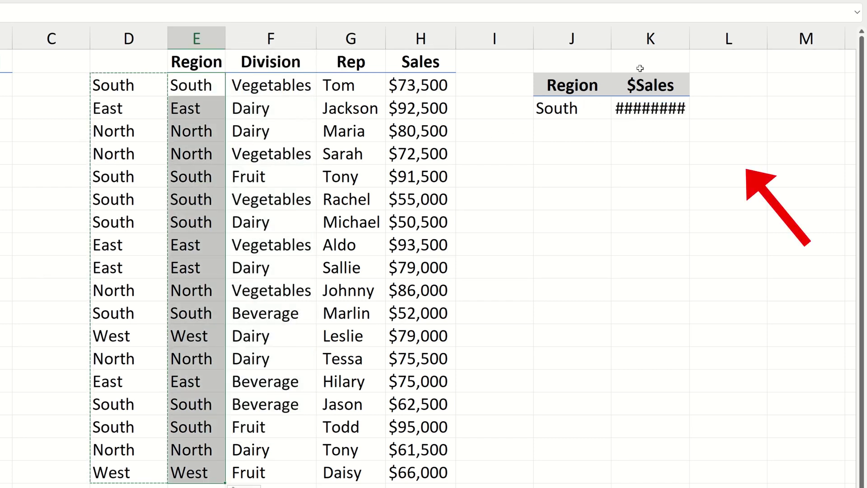
double_click(688, 39)
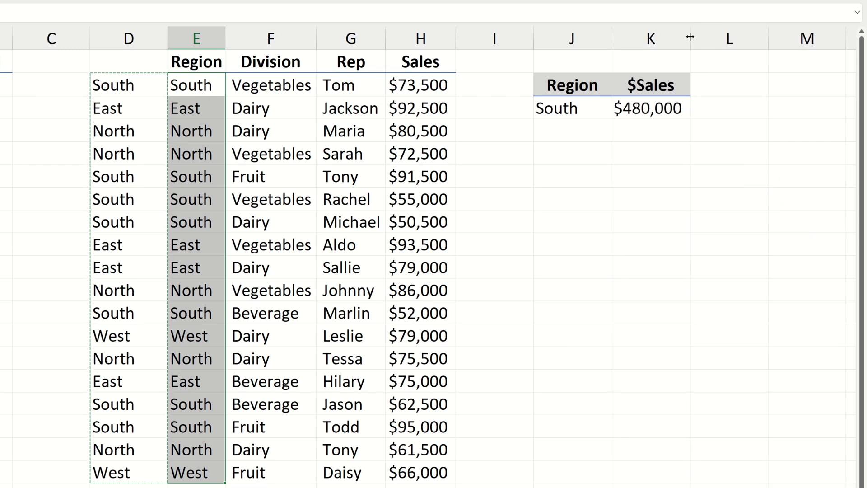